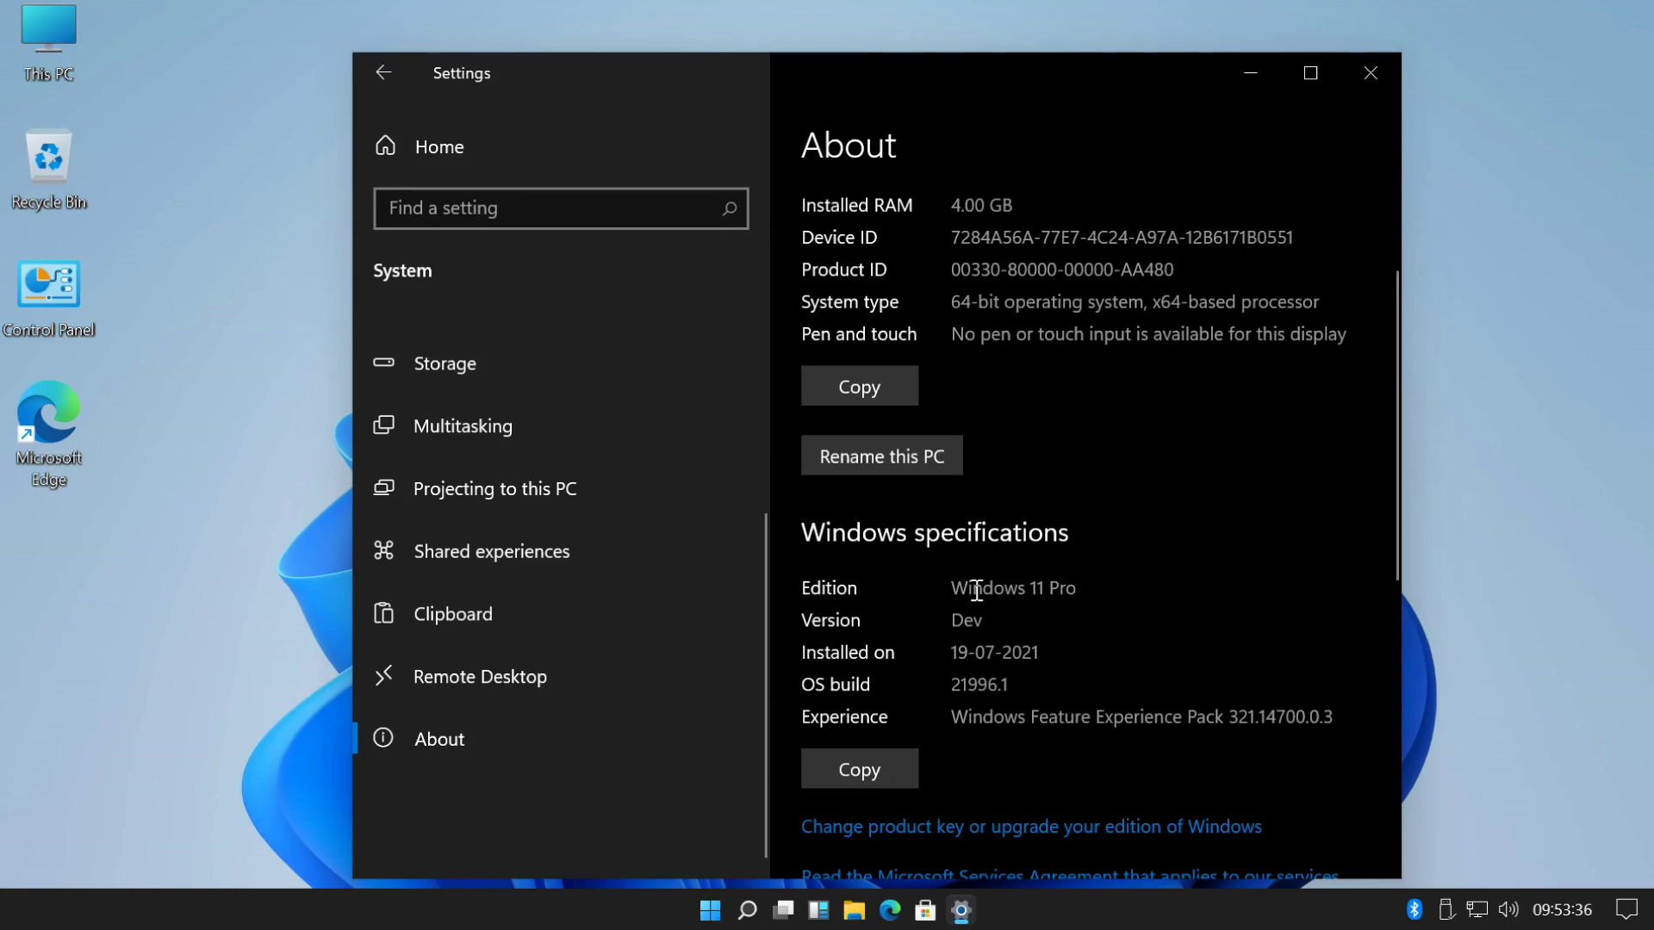
- Check the Installed on date 19-07-2021 and OS build 21996.1 under Windows specifications
{"action": "left_click_drag", "start_coordinate": [956, 652], "coordinate": [1063, 654]}
{"action": "left_click", "coordinate": [1064, 660]}
{"action": "left_click_drag", "start_coordinate": [953, 684], "coordinate": [1173, 685]}
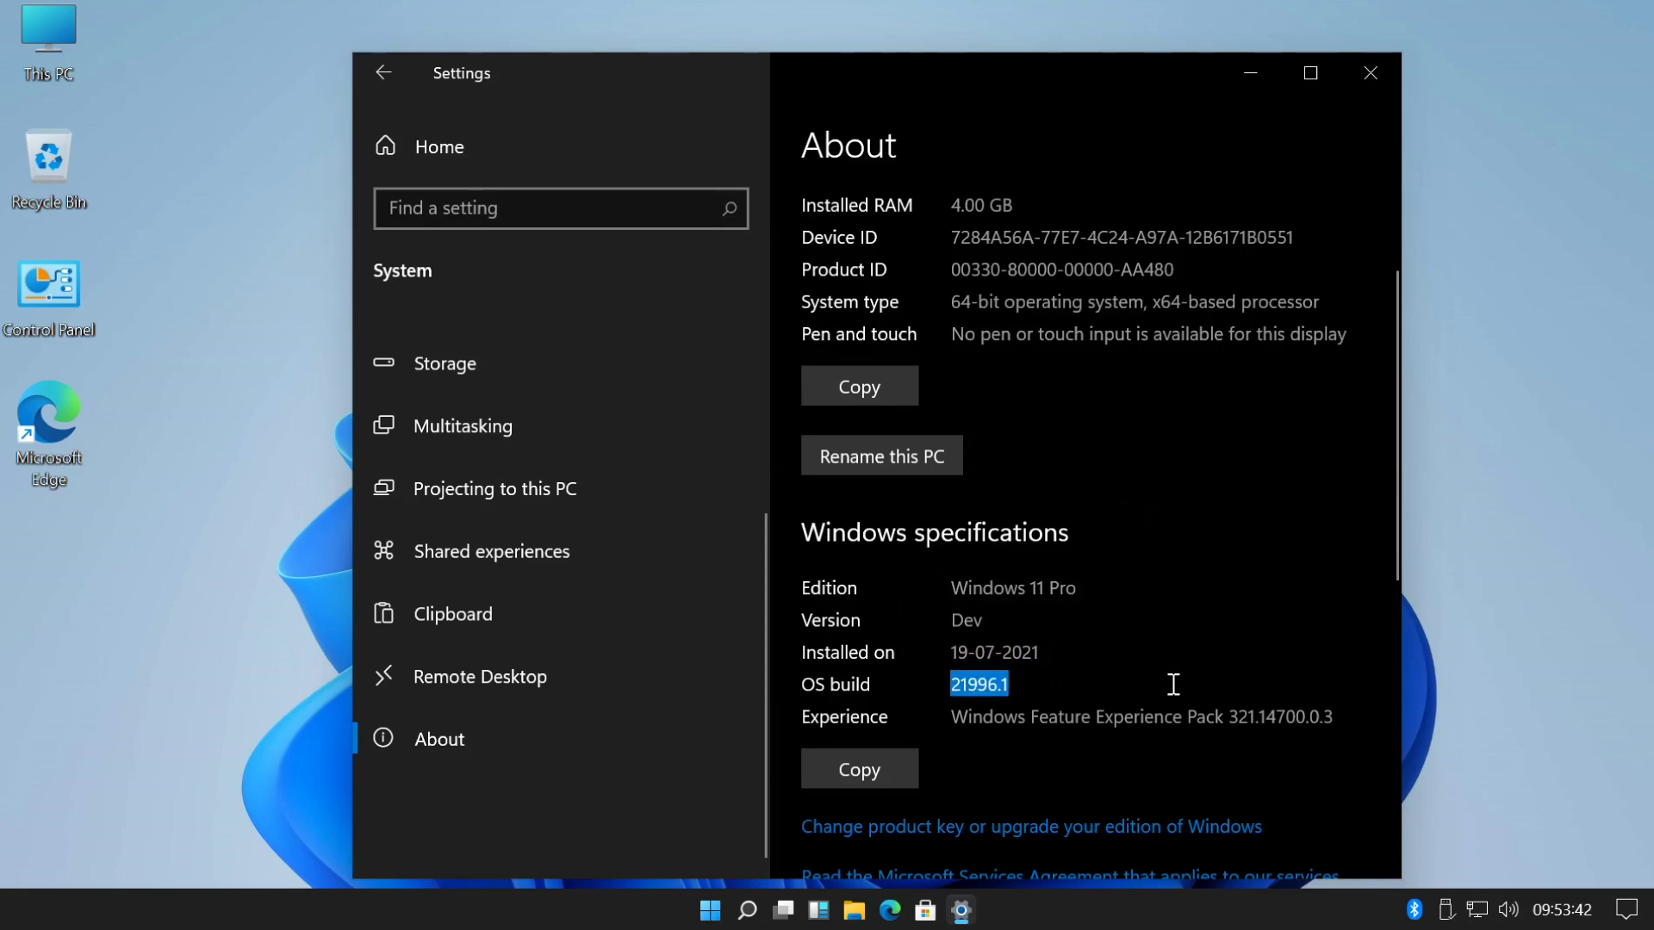
{"action": "left_click", "coordinate": [1173, 685]}
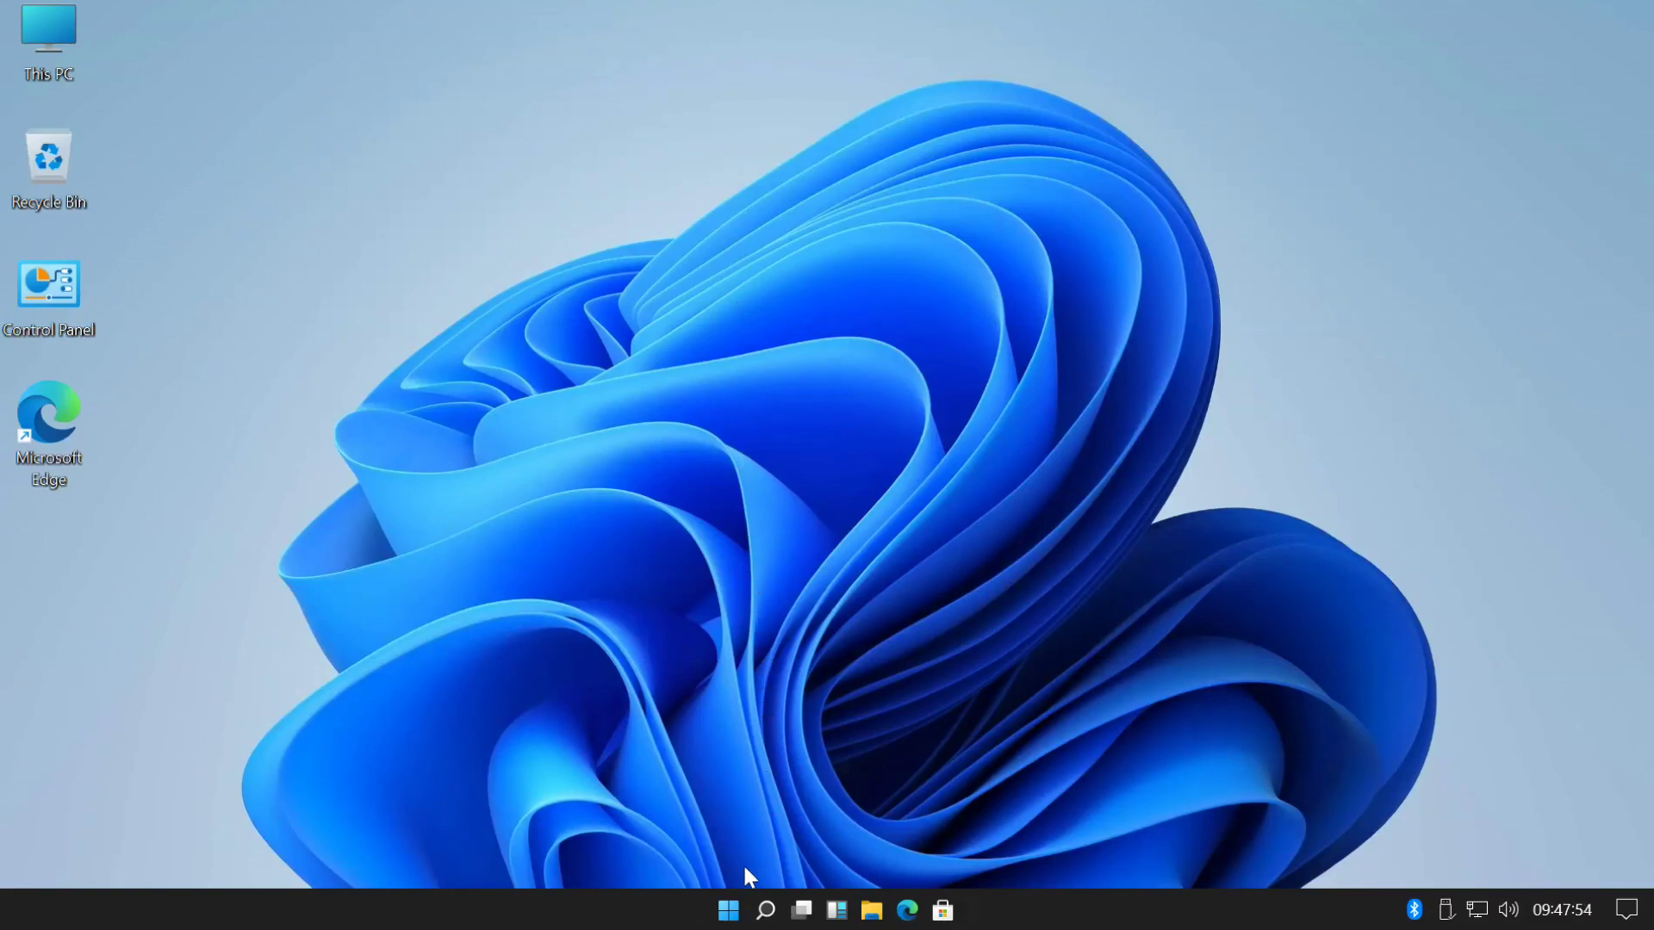
- Reopen Settings from the Start menu and go to the Update & Security section
{"action": "left_click", "coordinate": [728, 911]}
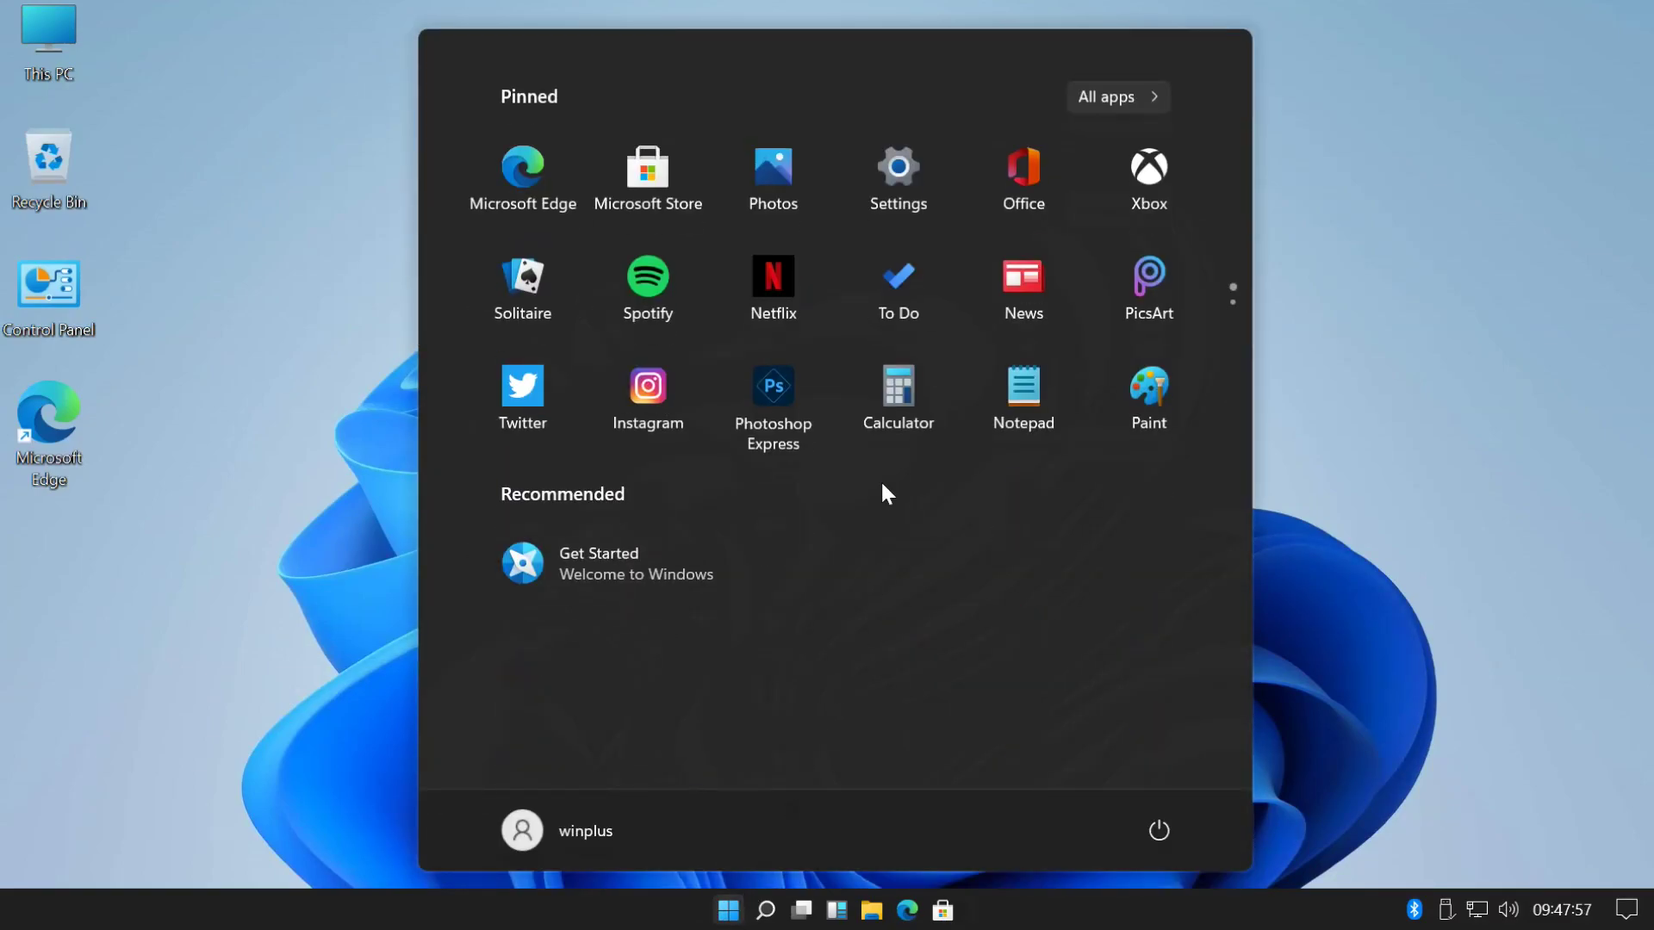
{"action": "left_click", "coordinate": [898, 185]}
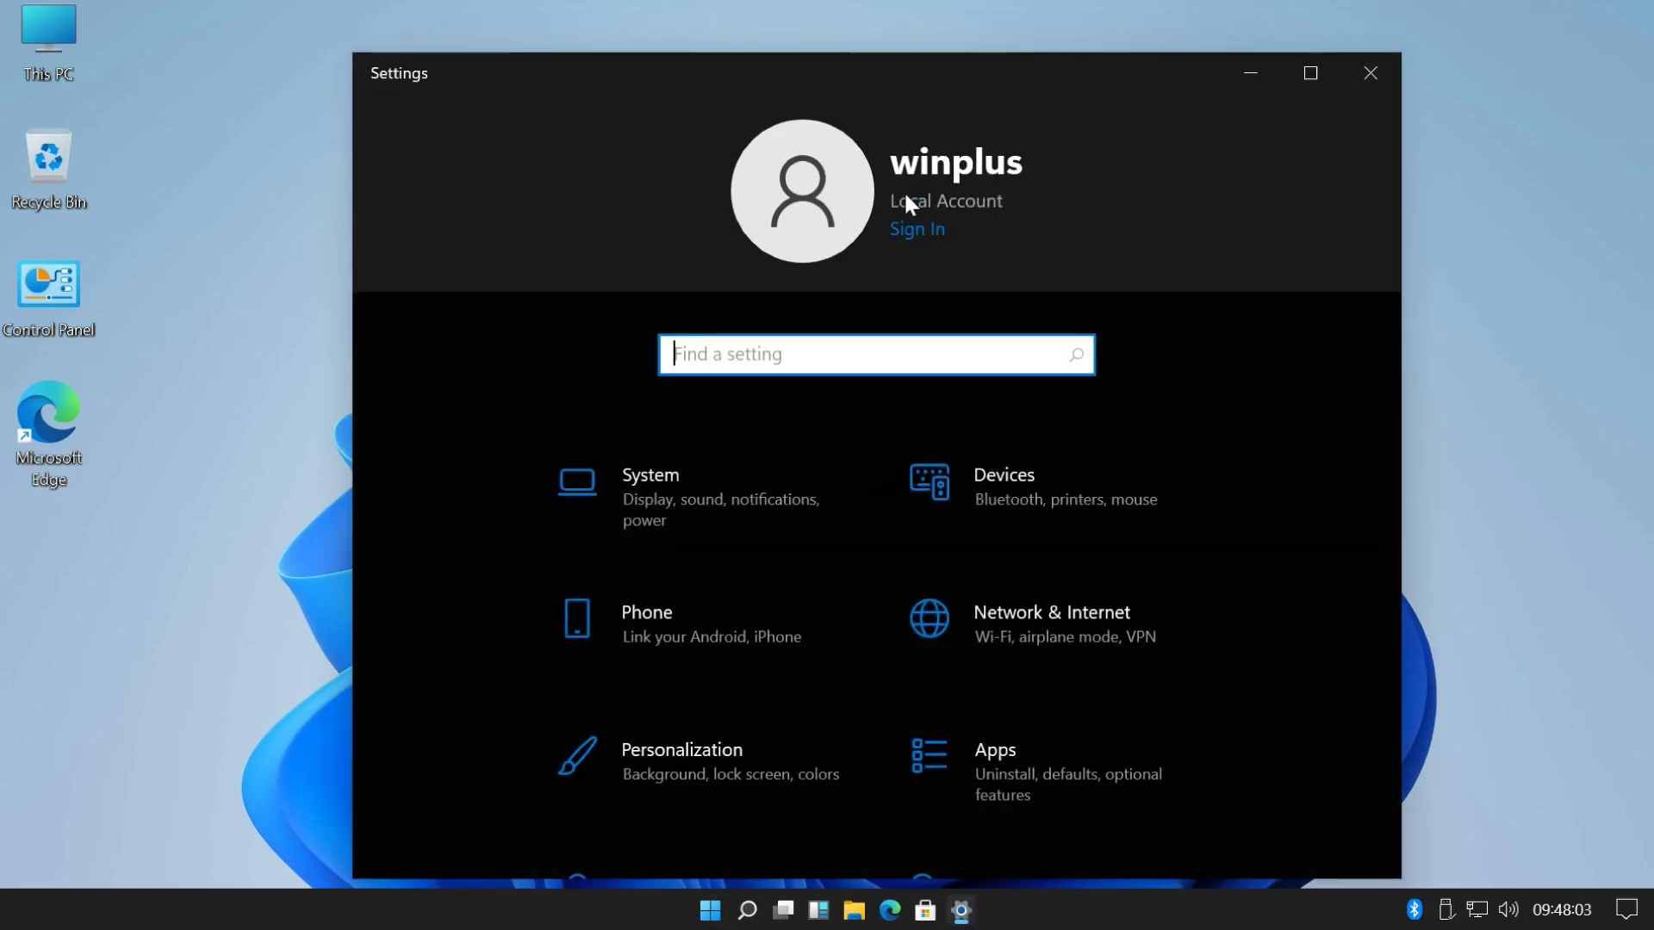
{"action": "scroll", "coordinate": [903, 383], "scroll_direction": "down", "scroll_amount": 6}
{"action": "scroll", "coordinate": [763, 645], "scroll_direction": "down", "scroll_amount": 2}
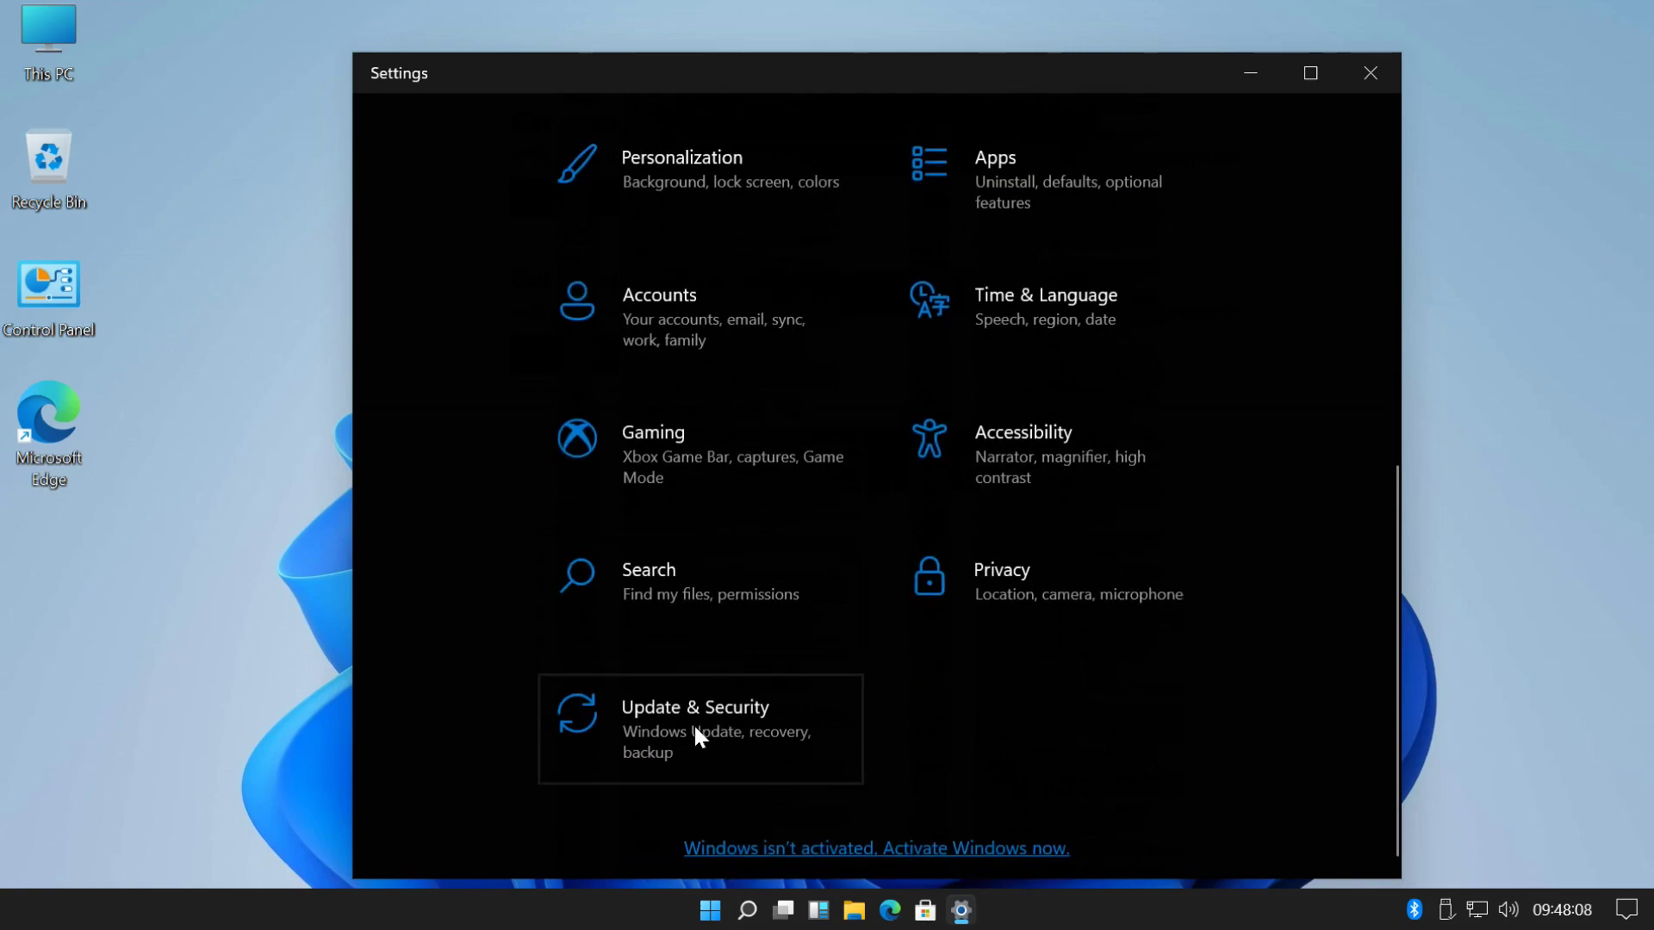
{"action": "scroll", "coordinate": [695, 732], "scroll_direction": "down", "scroll_amount": 1}
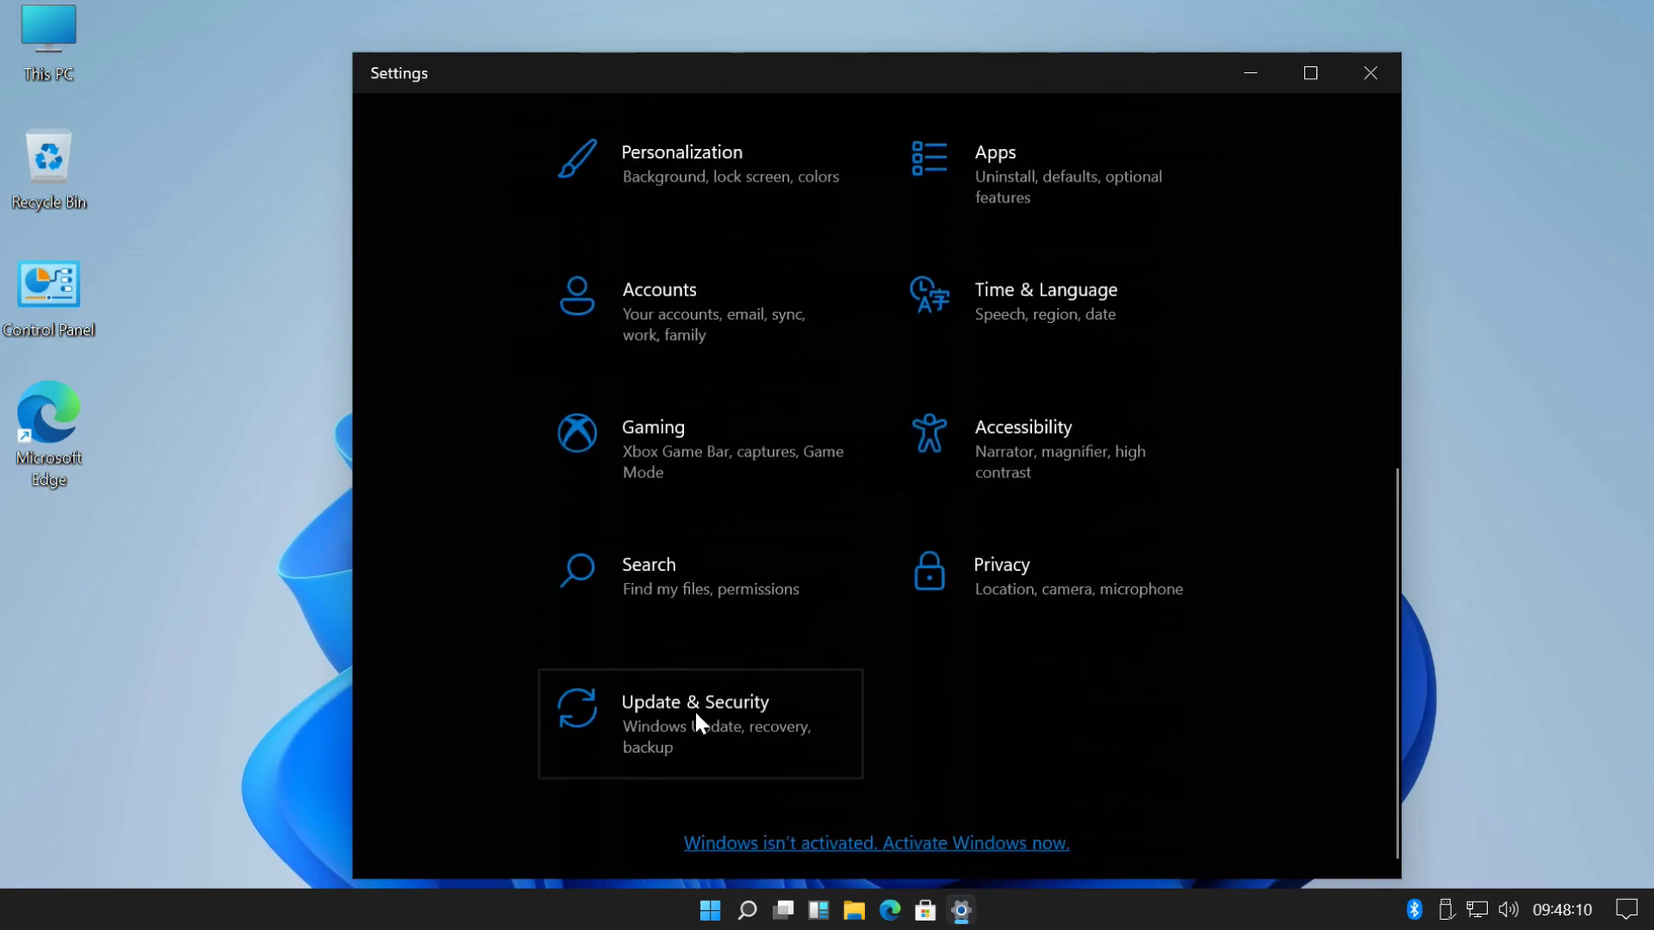
{"action": "left_click", "coordinate": [697, 722]}
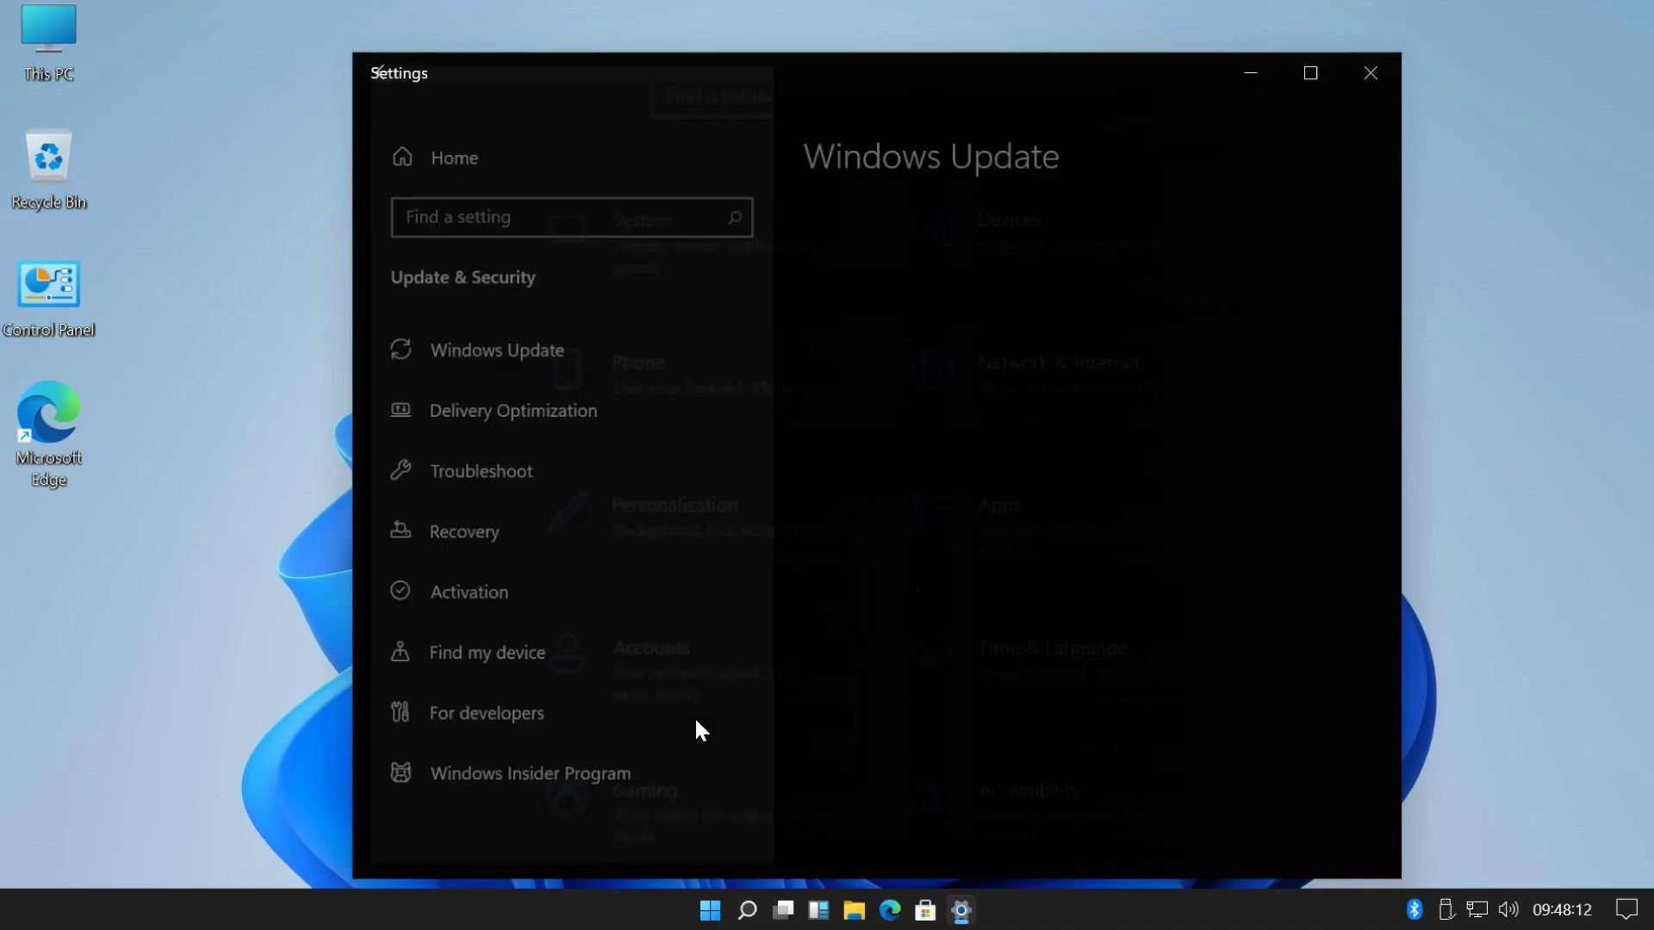
{"action": "scroll", "coordinate": [681, 702], "scroll_direction": "down", "scroll_amount": 1}
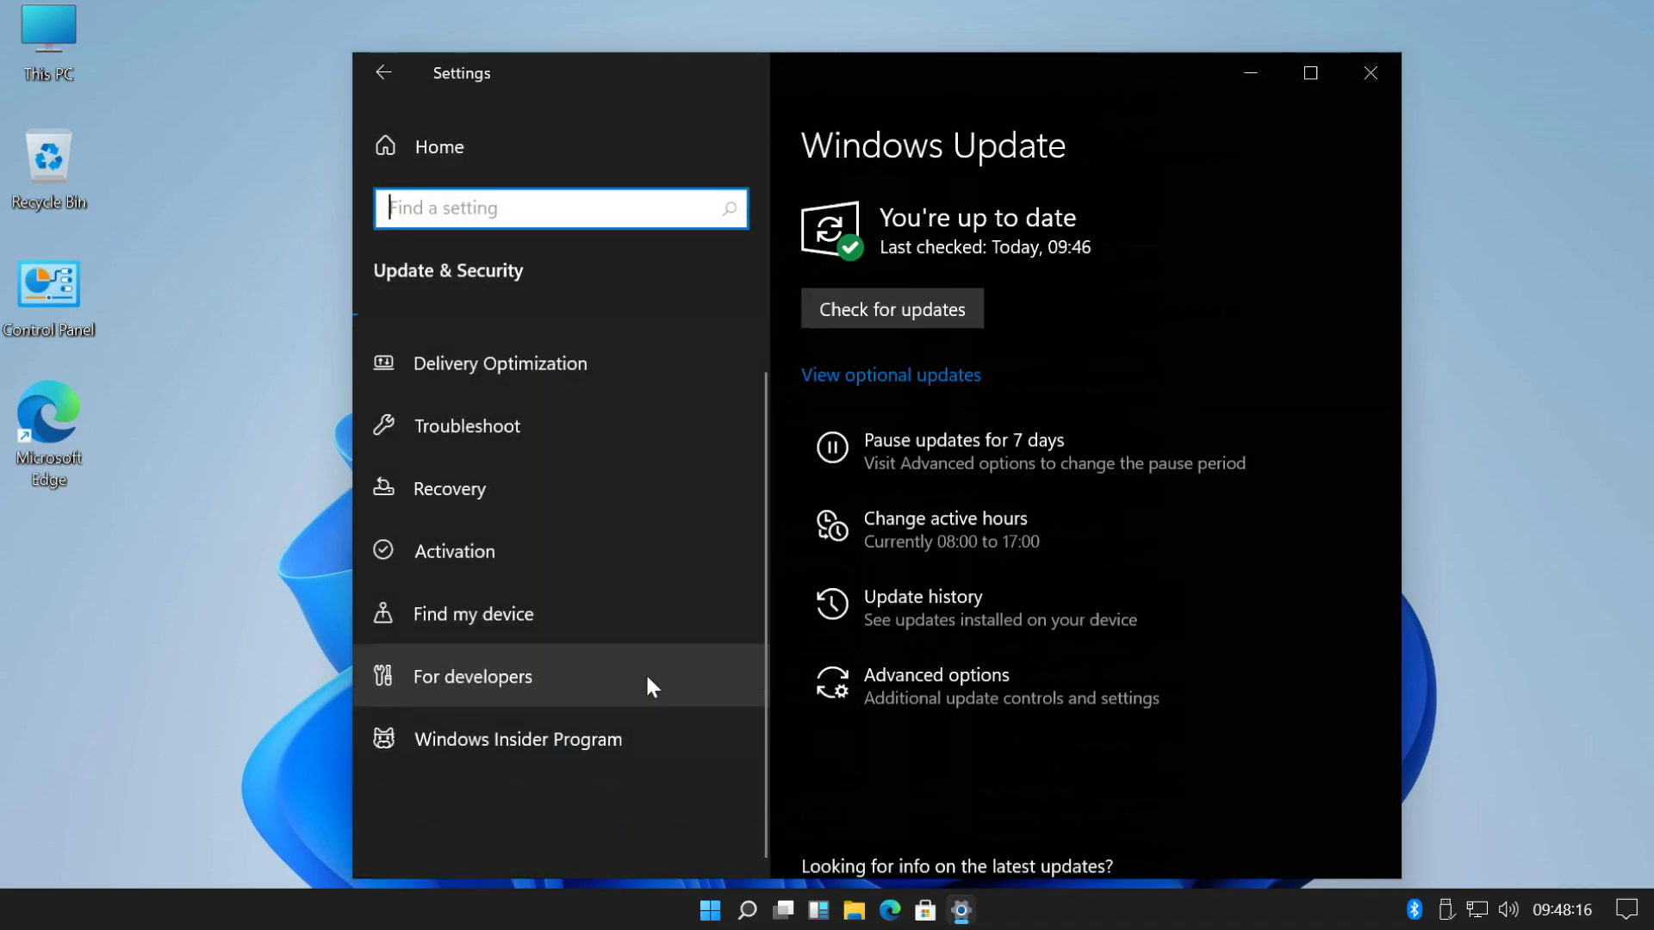
- Go to the Windows Insider Program page and begin joining with Get started
{"action": "left_click", "coordinate": [510, 748]}
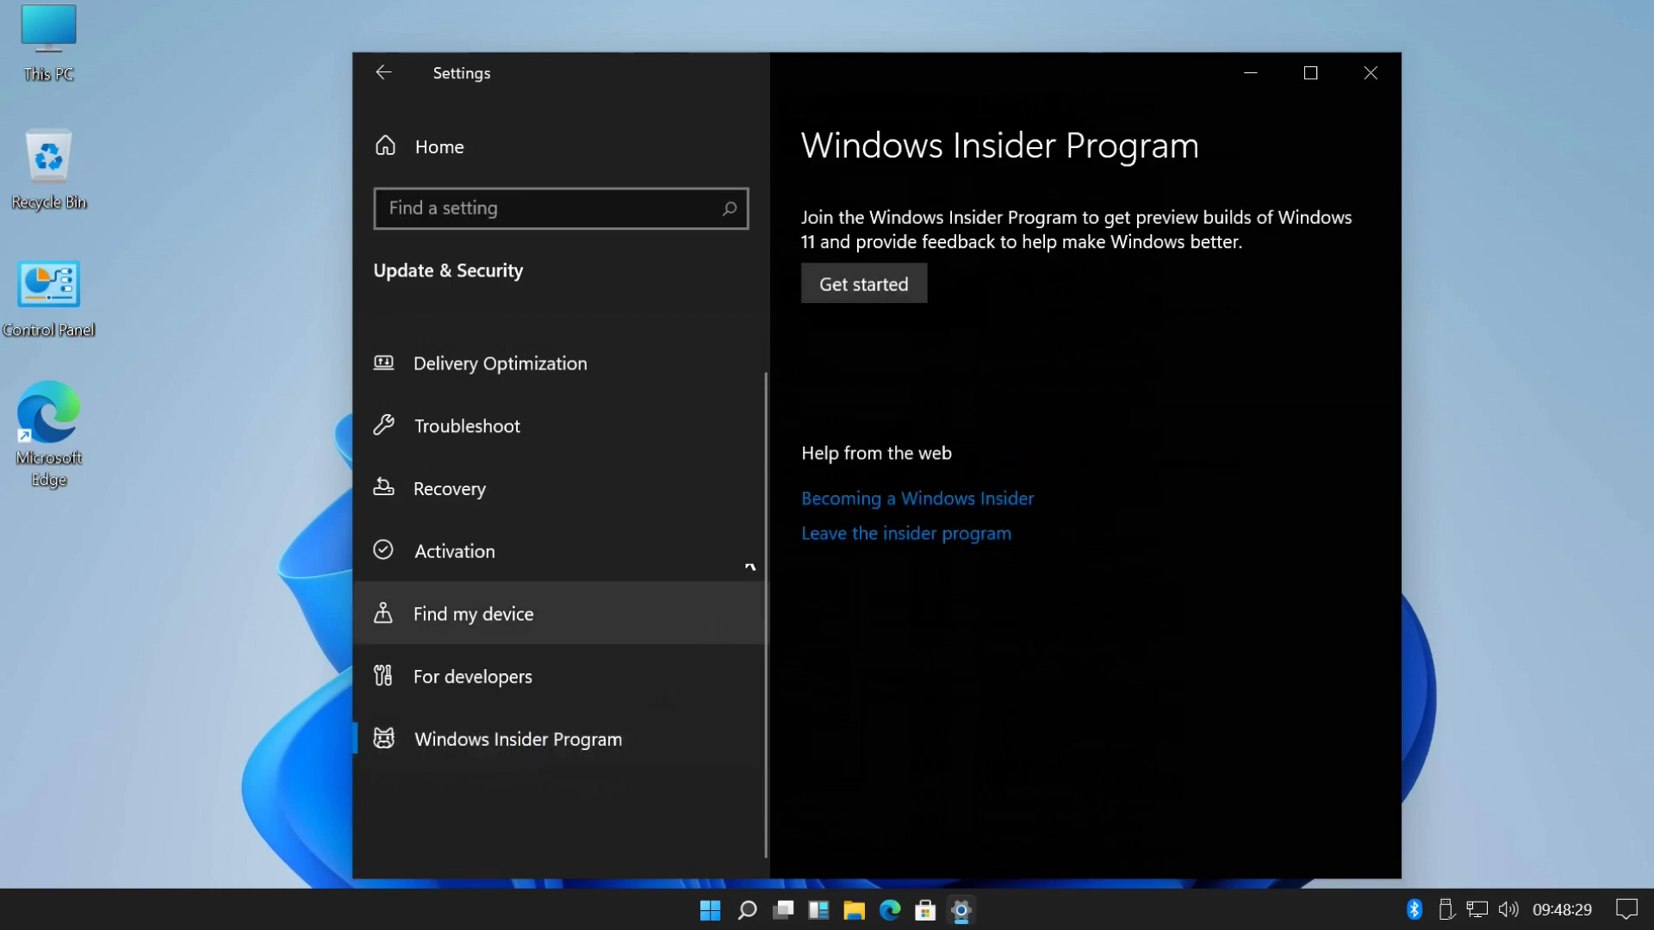
{"action": "left_click", "coordinate": [896, 283]}
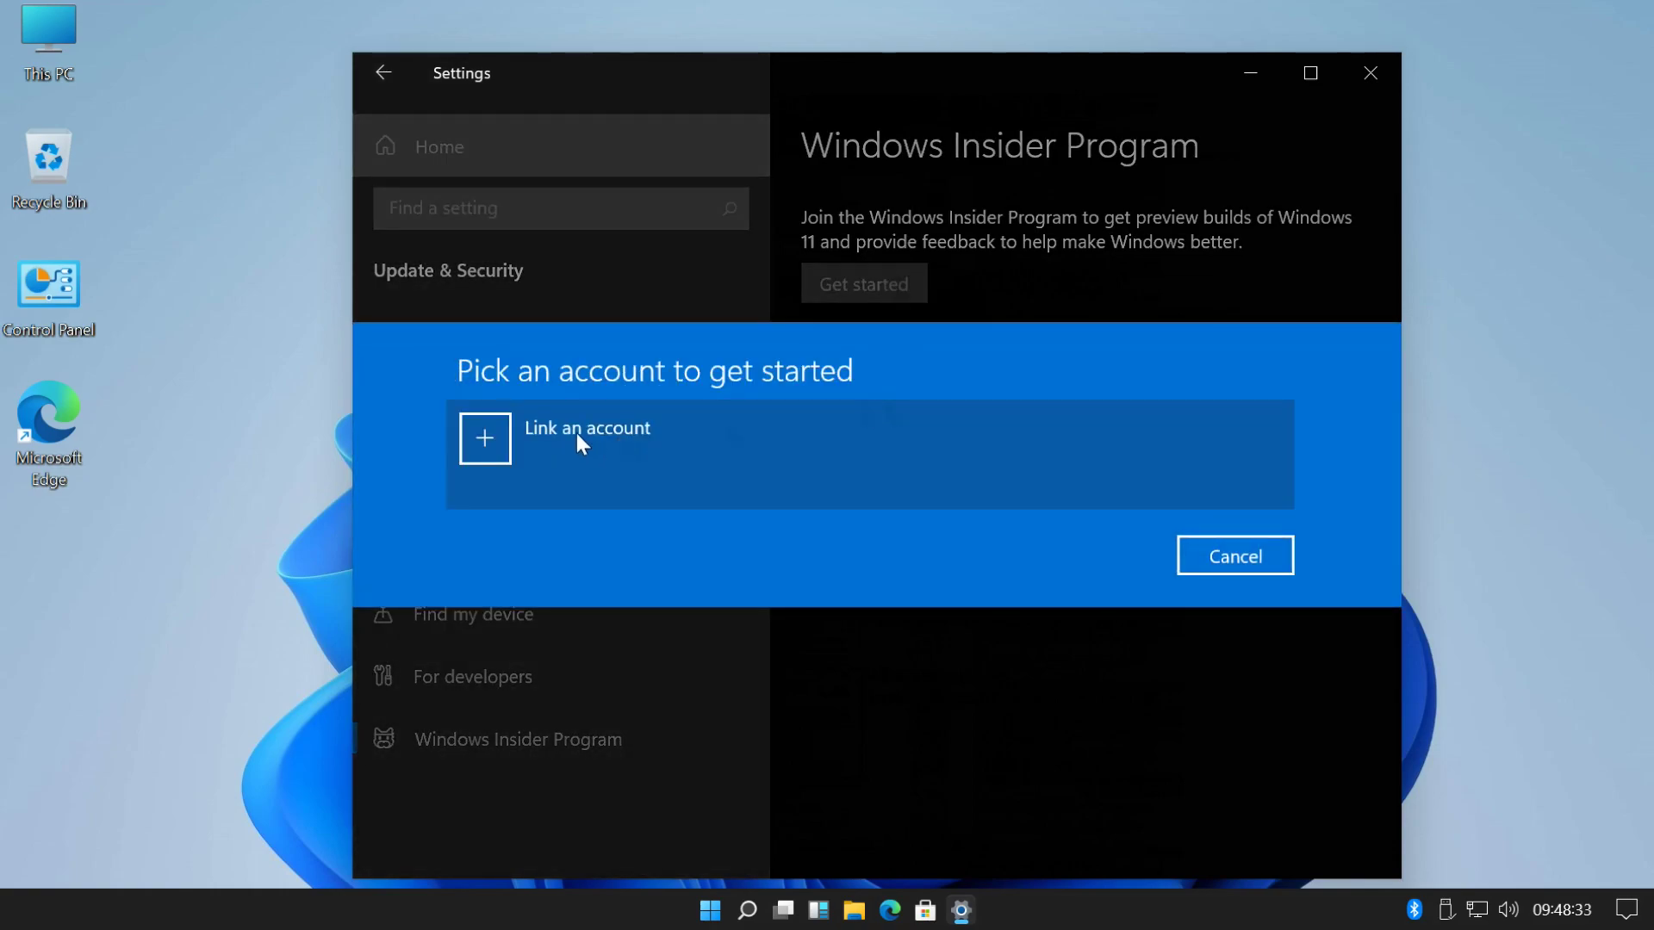
- Choose to link a Microsoft account for Insider enrolment
{"action": "left_click", "coordinate": [577, 433]}
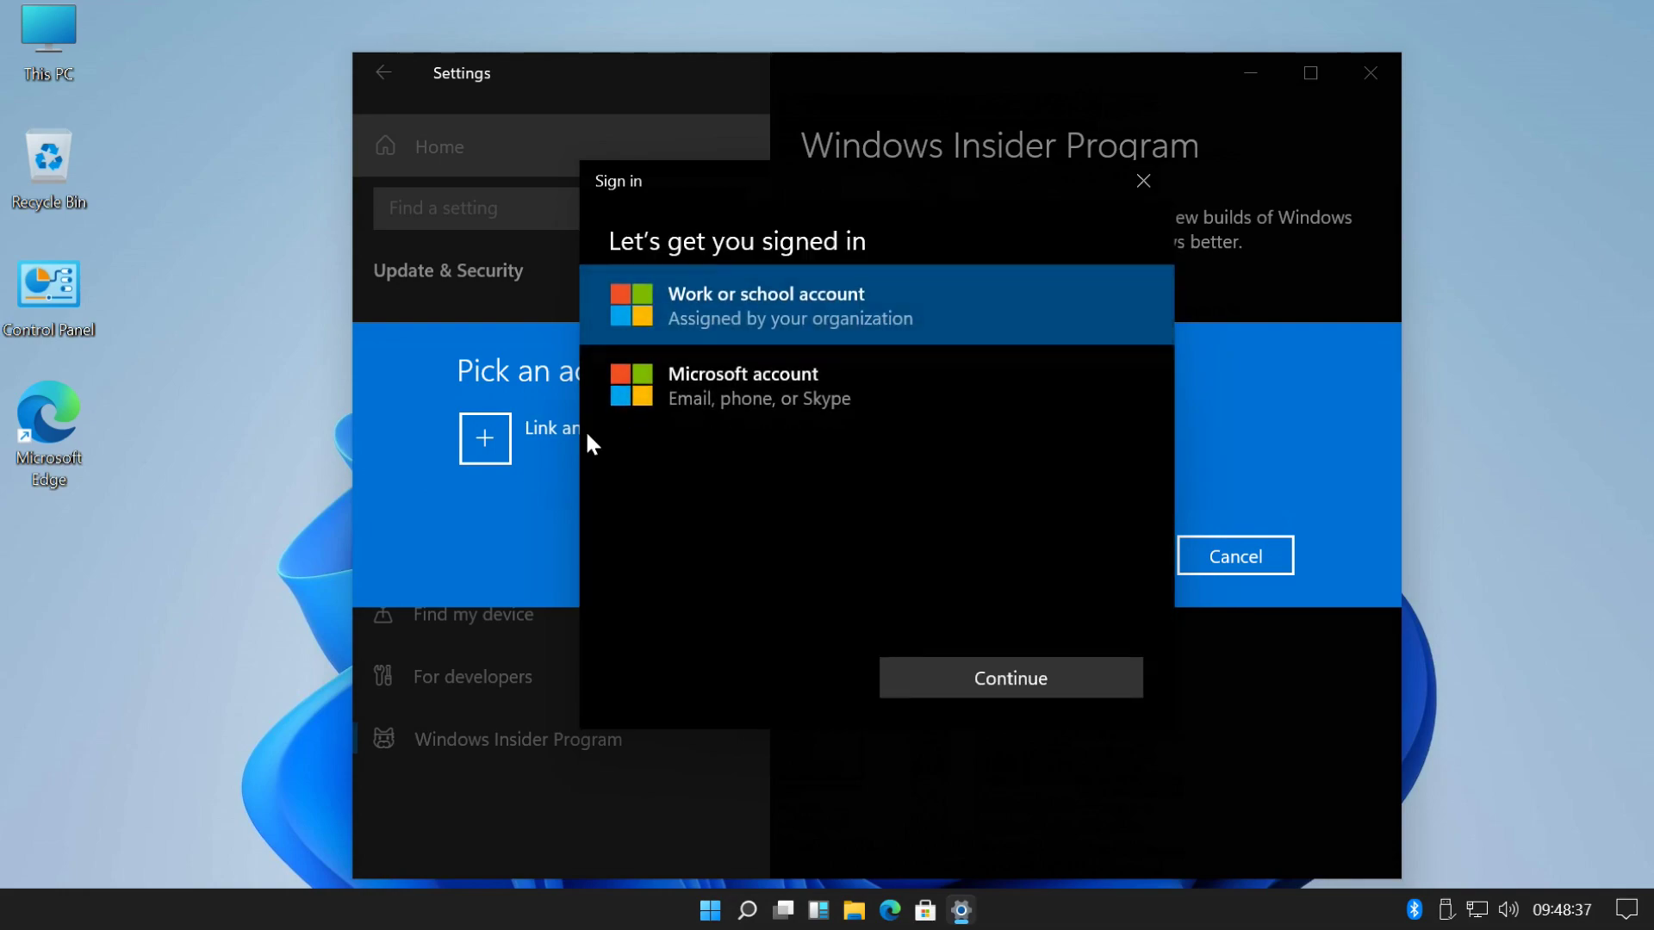
{"action": "left_click", "coordinate": [735, 385]}
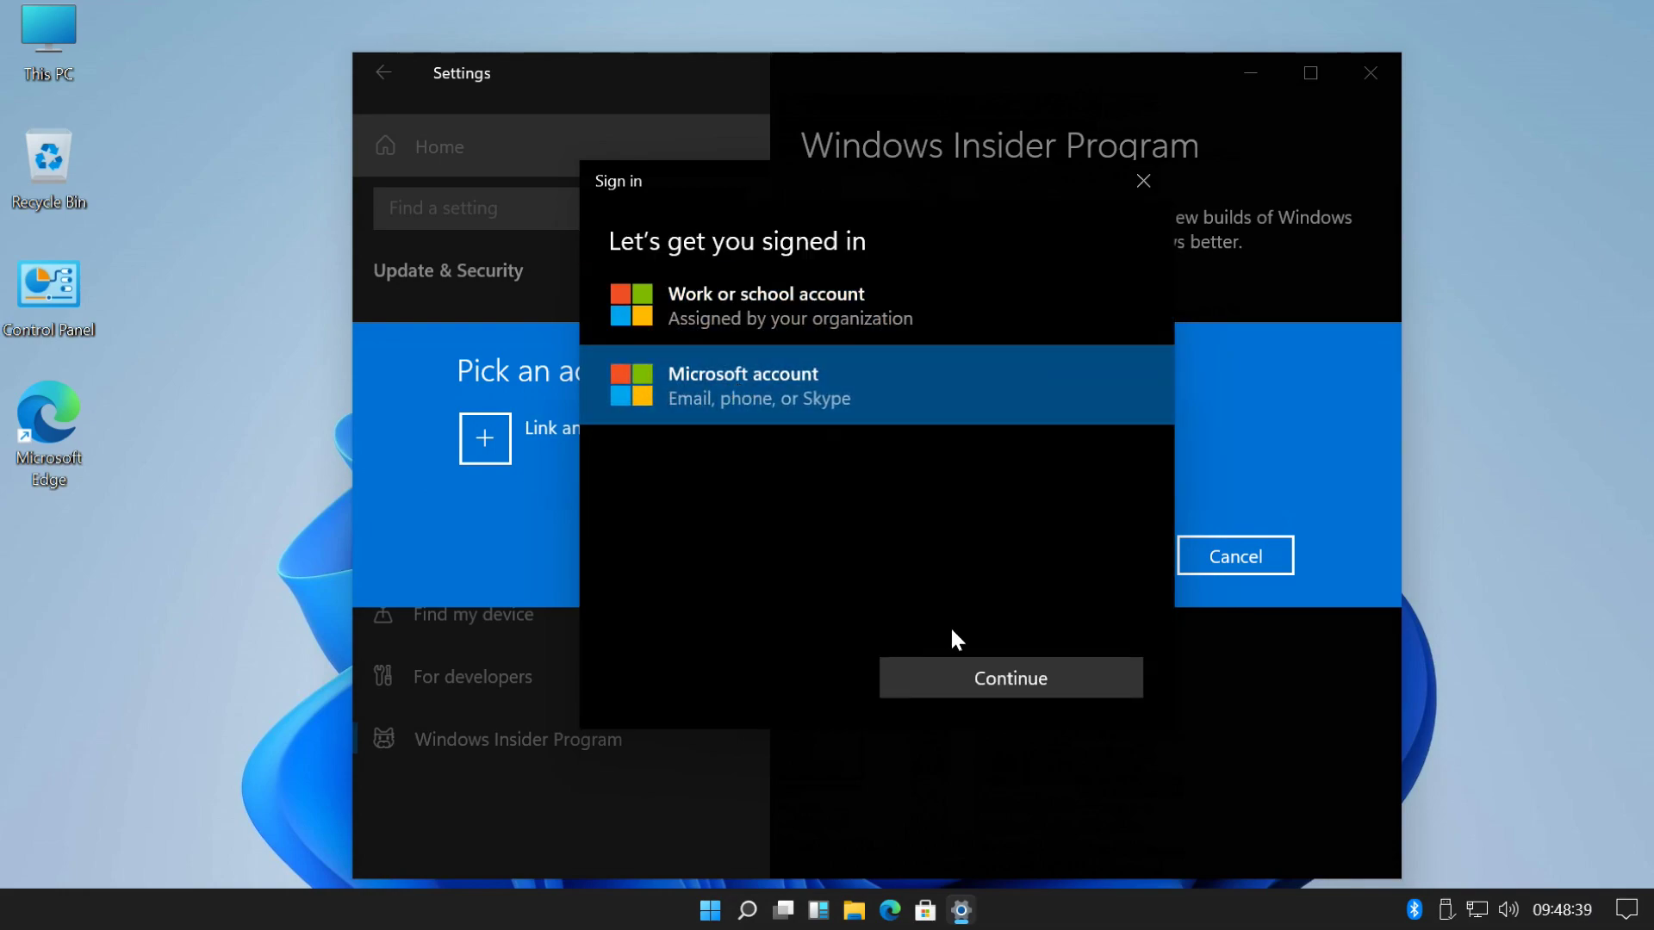
{"action": "left_click", "coordinate": [990, 678]}
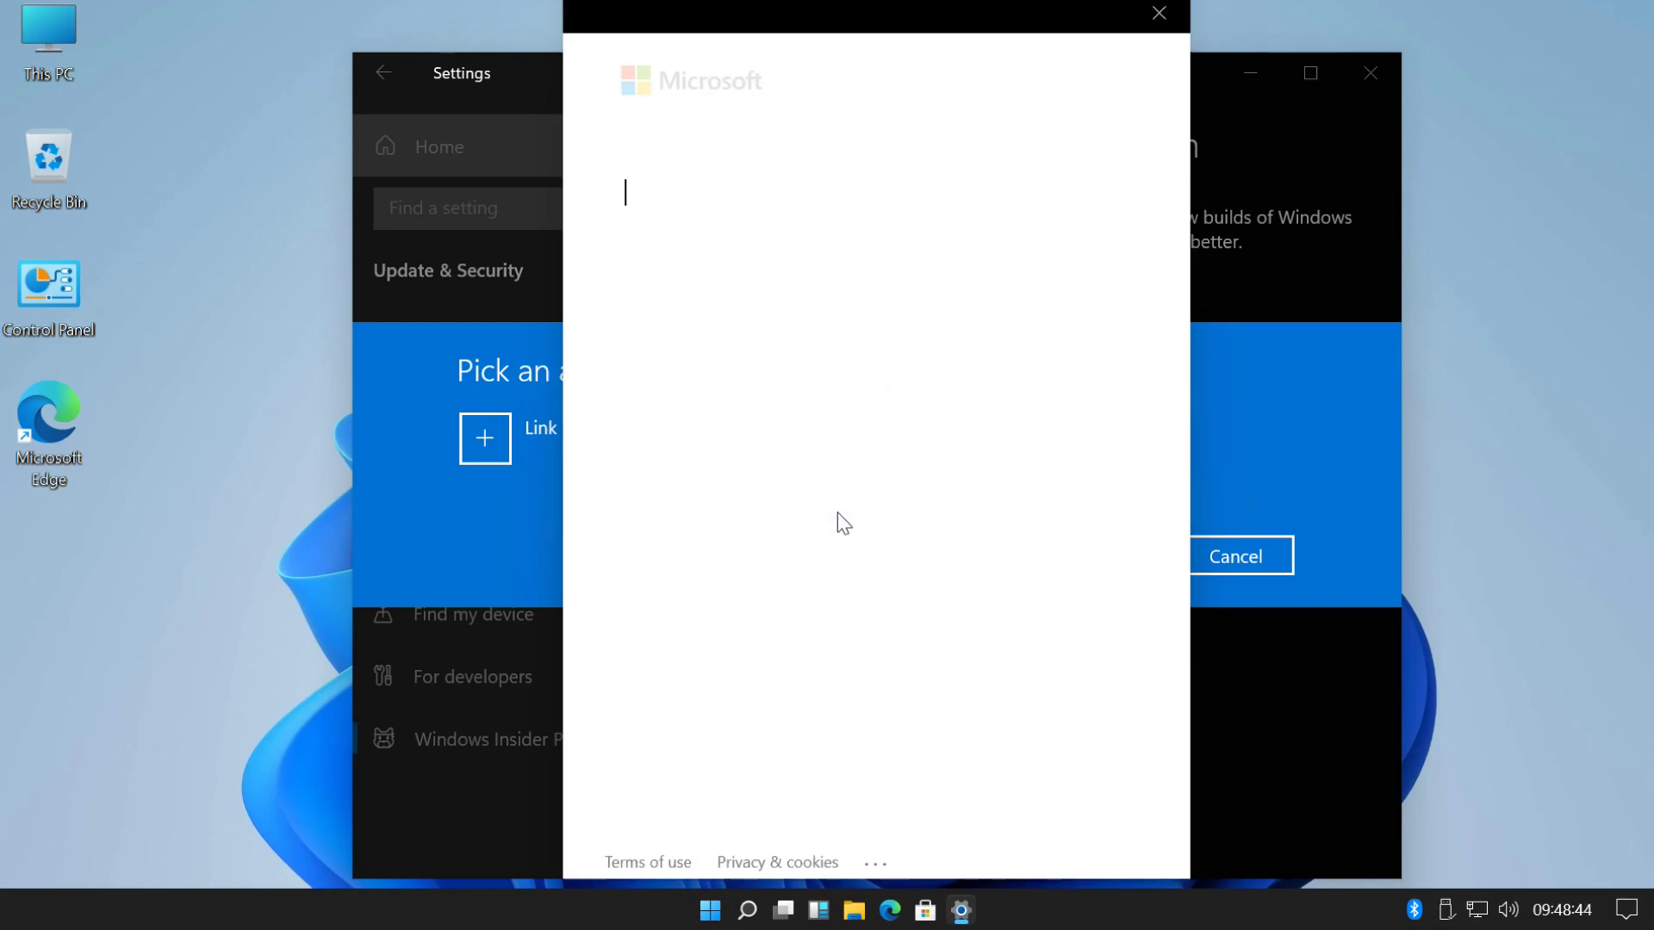
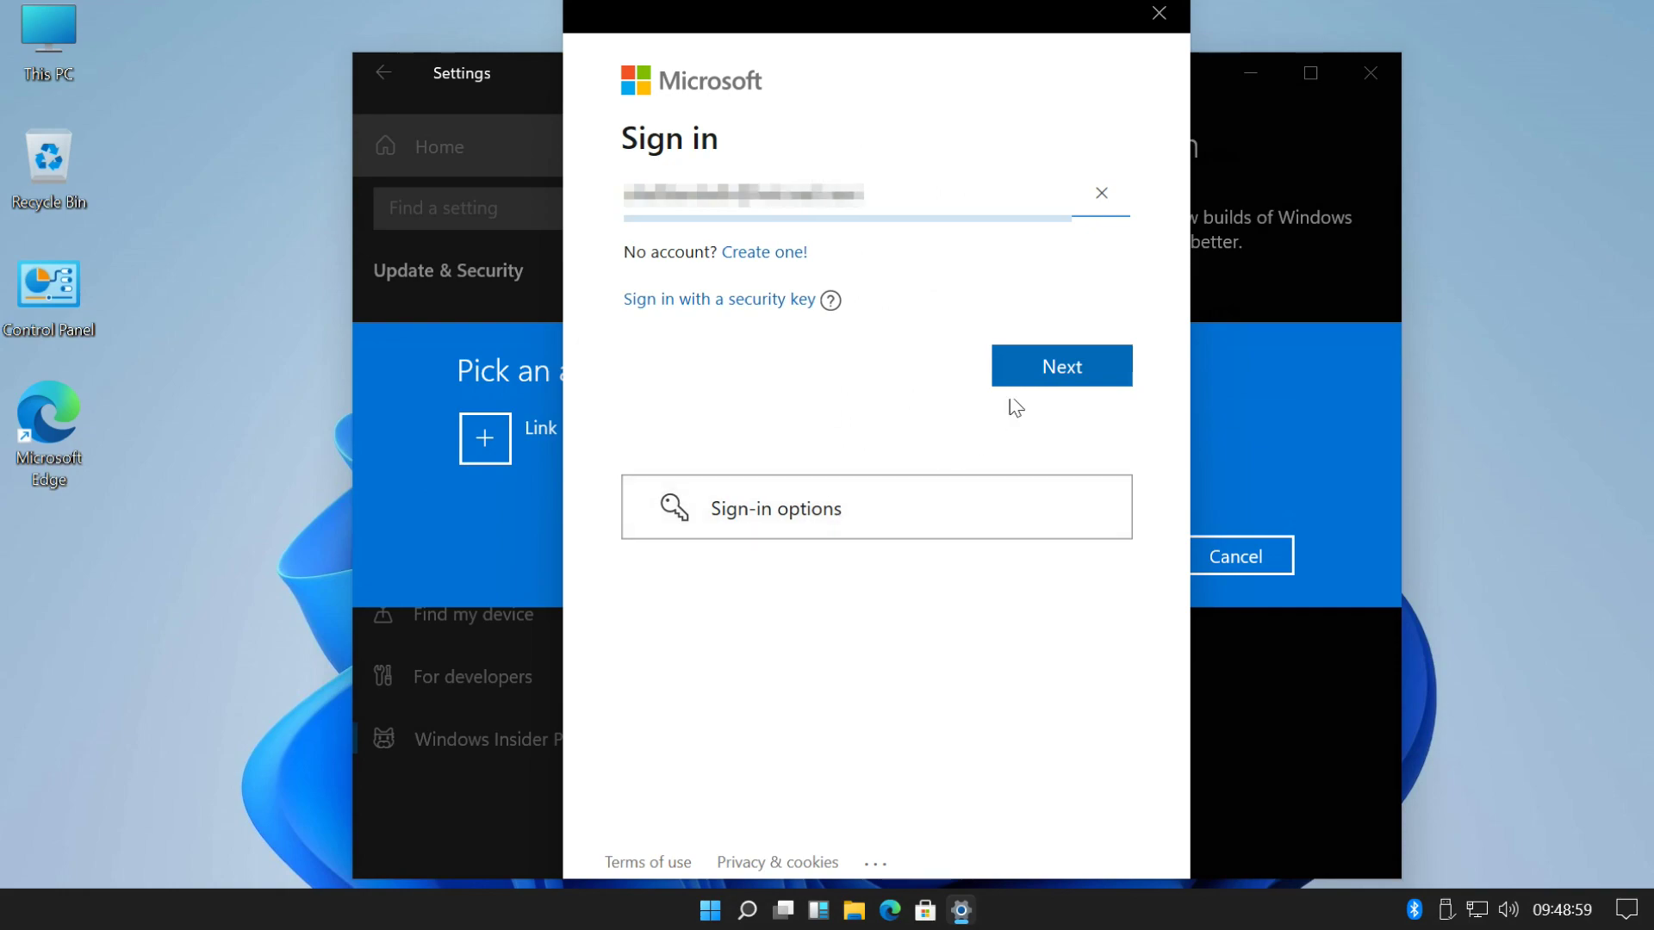
- Sign in with the account's e-mail and password and keep using it on this device
{"action": "left_click", "coordinate": [1044, 369]}
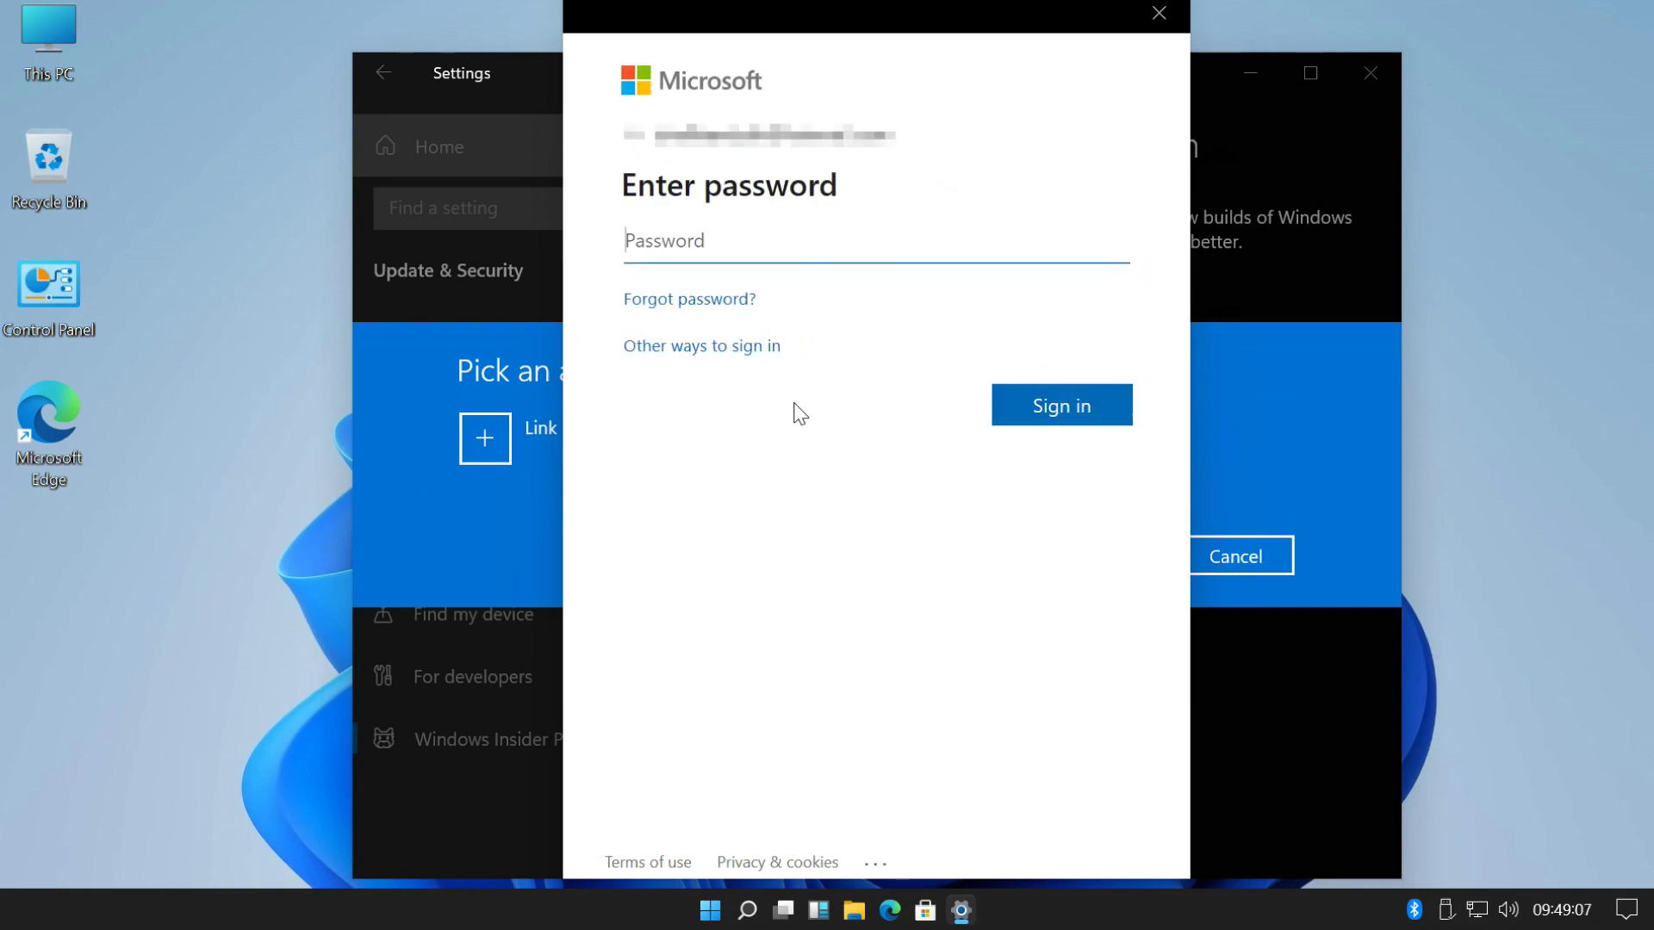
{"action": "type", "text": "•••••••••"}
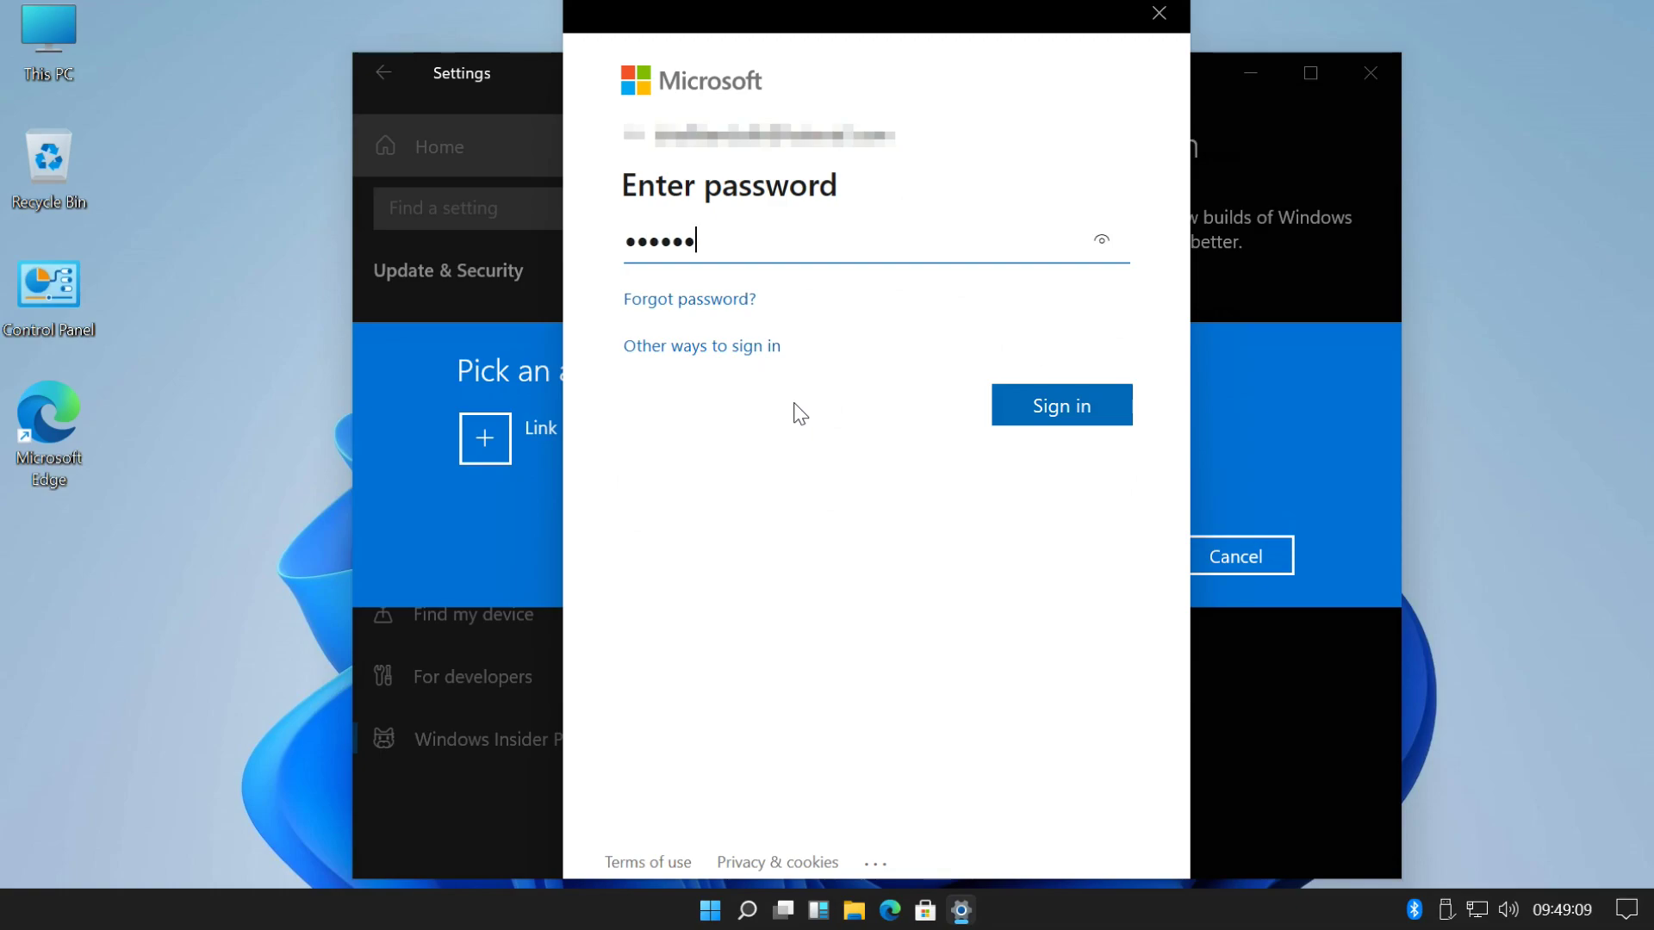
{"action": "left_click", "coordinate": [1060, 405]}
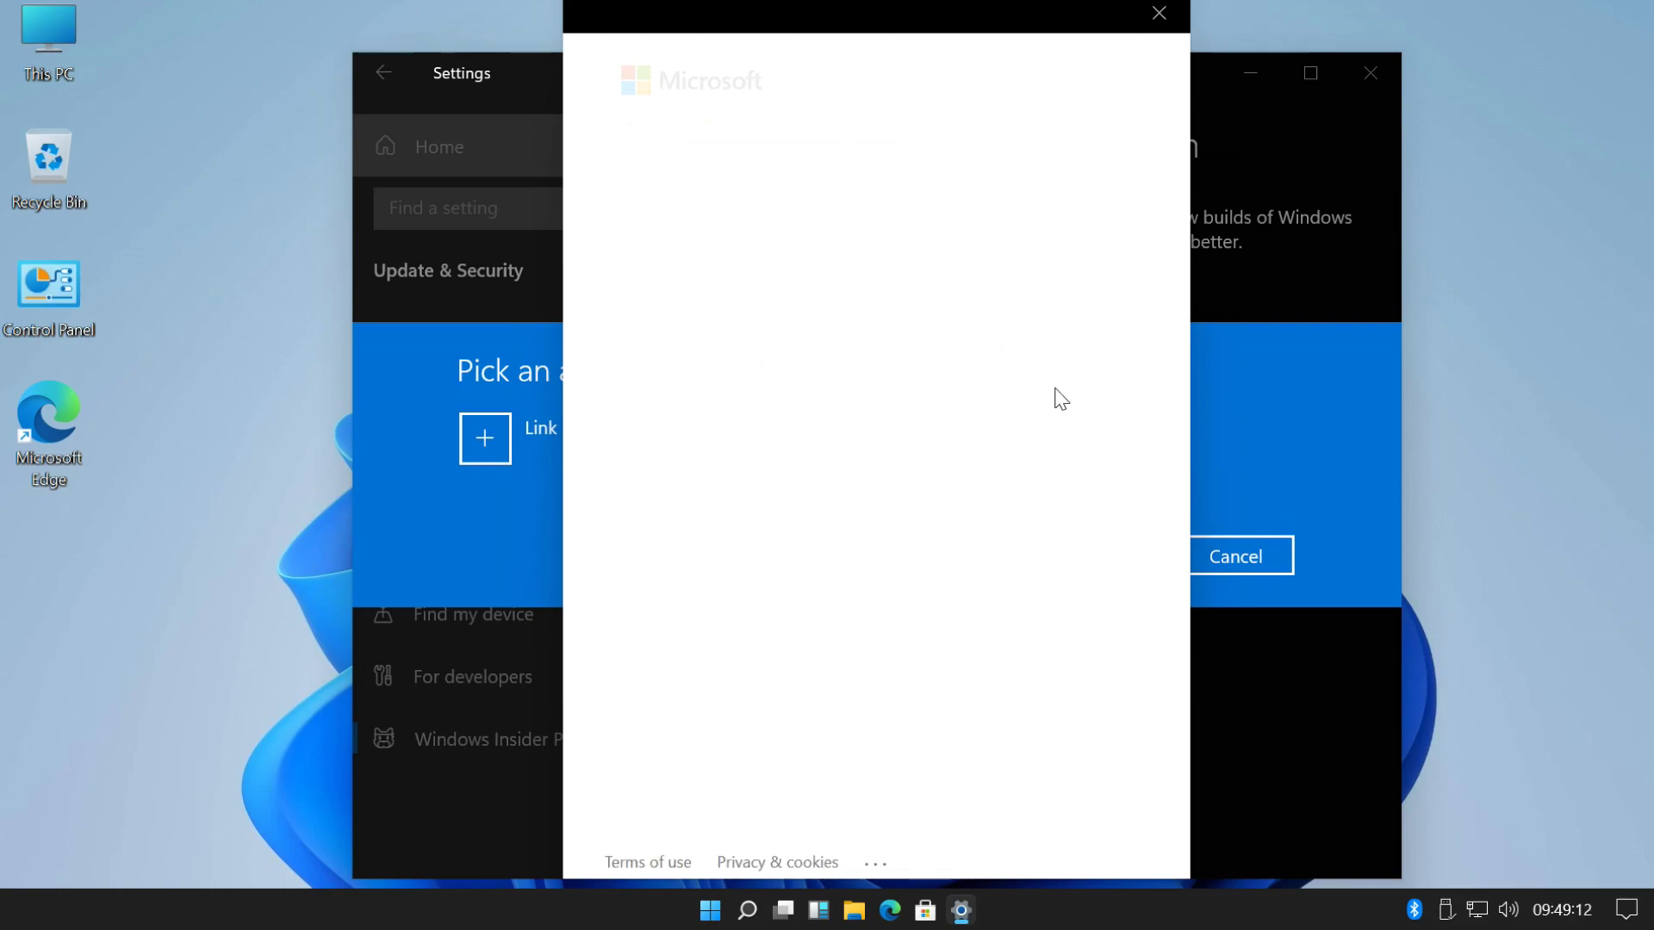
{"action": "left_click", "coordinate": [1052, 444]}
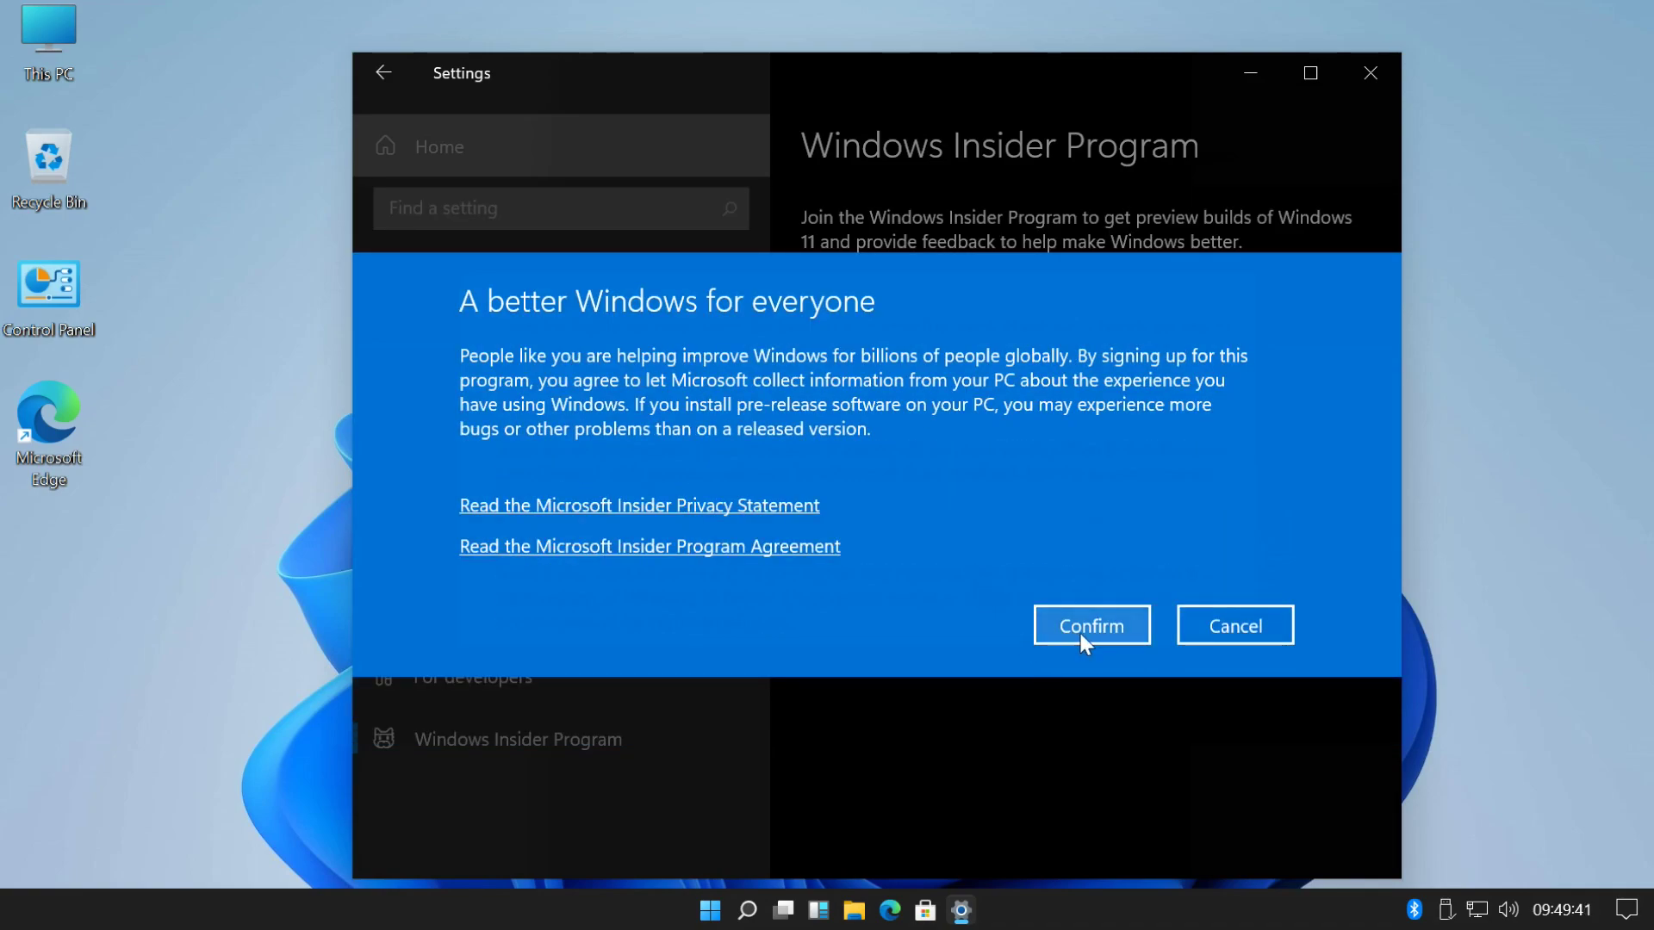
- Confirm the Insider Program agreement and restart the PC to finish enrolling
{"action": "left_click", "coordinate": [1087, 633]}
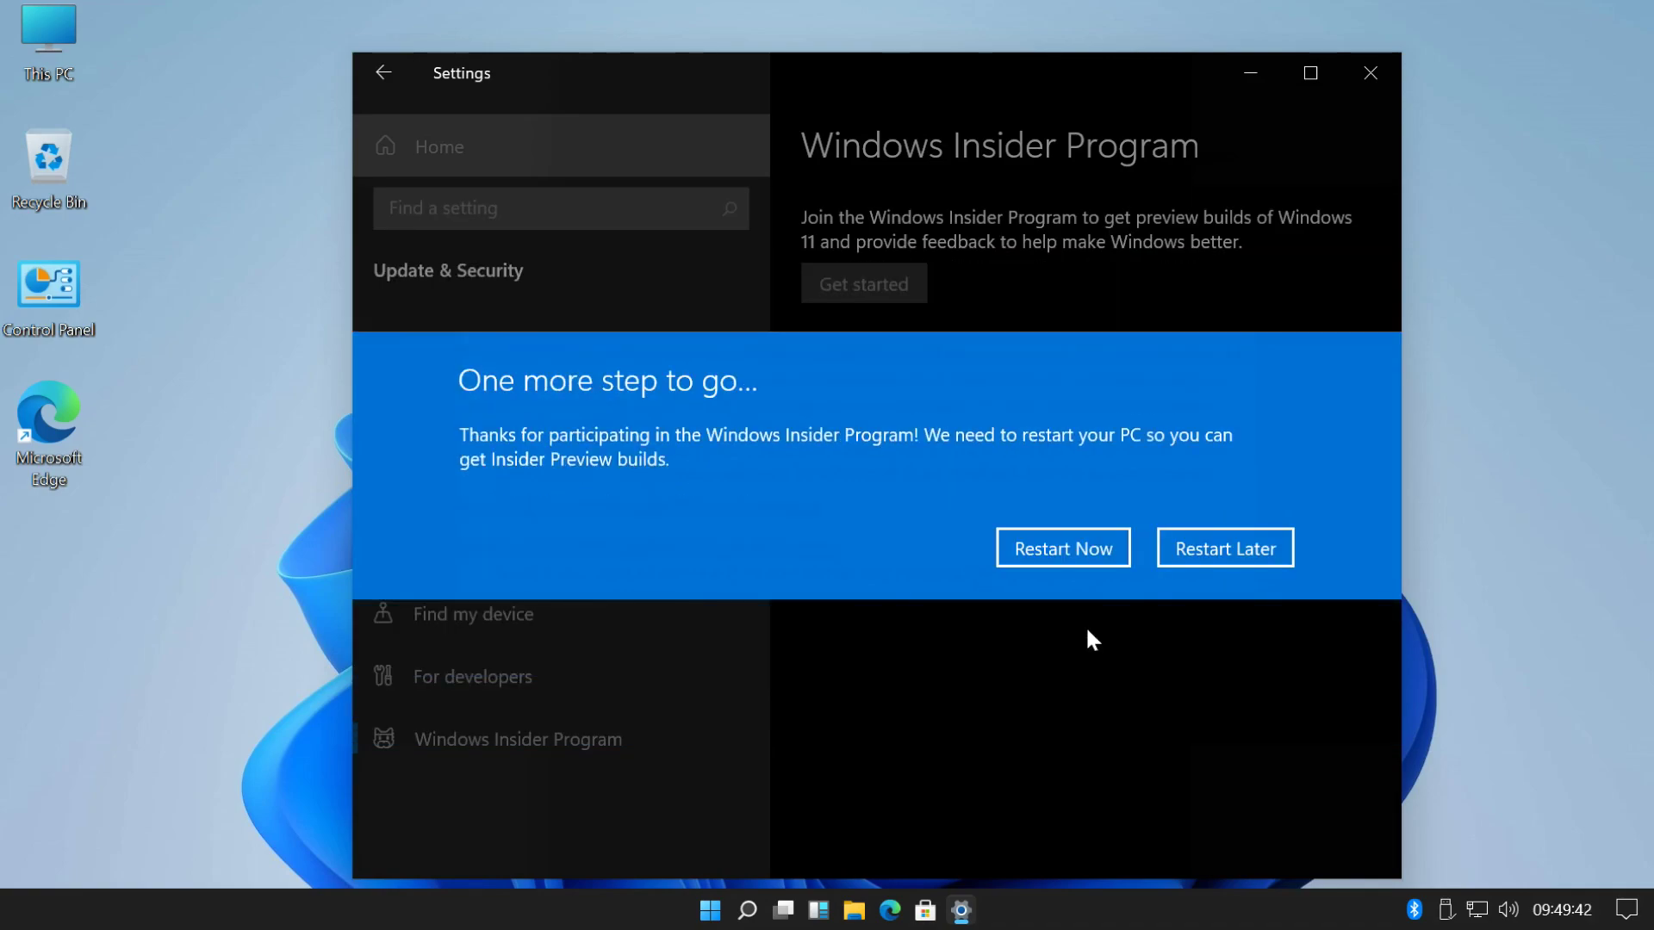
{"action": "left_click", "coordinate": [1039, 545]}
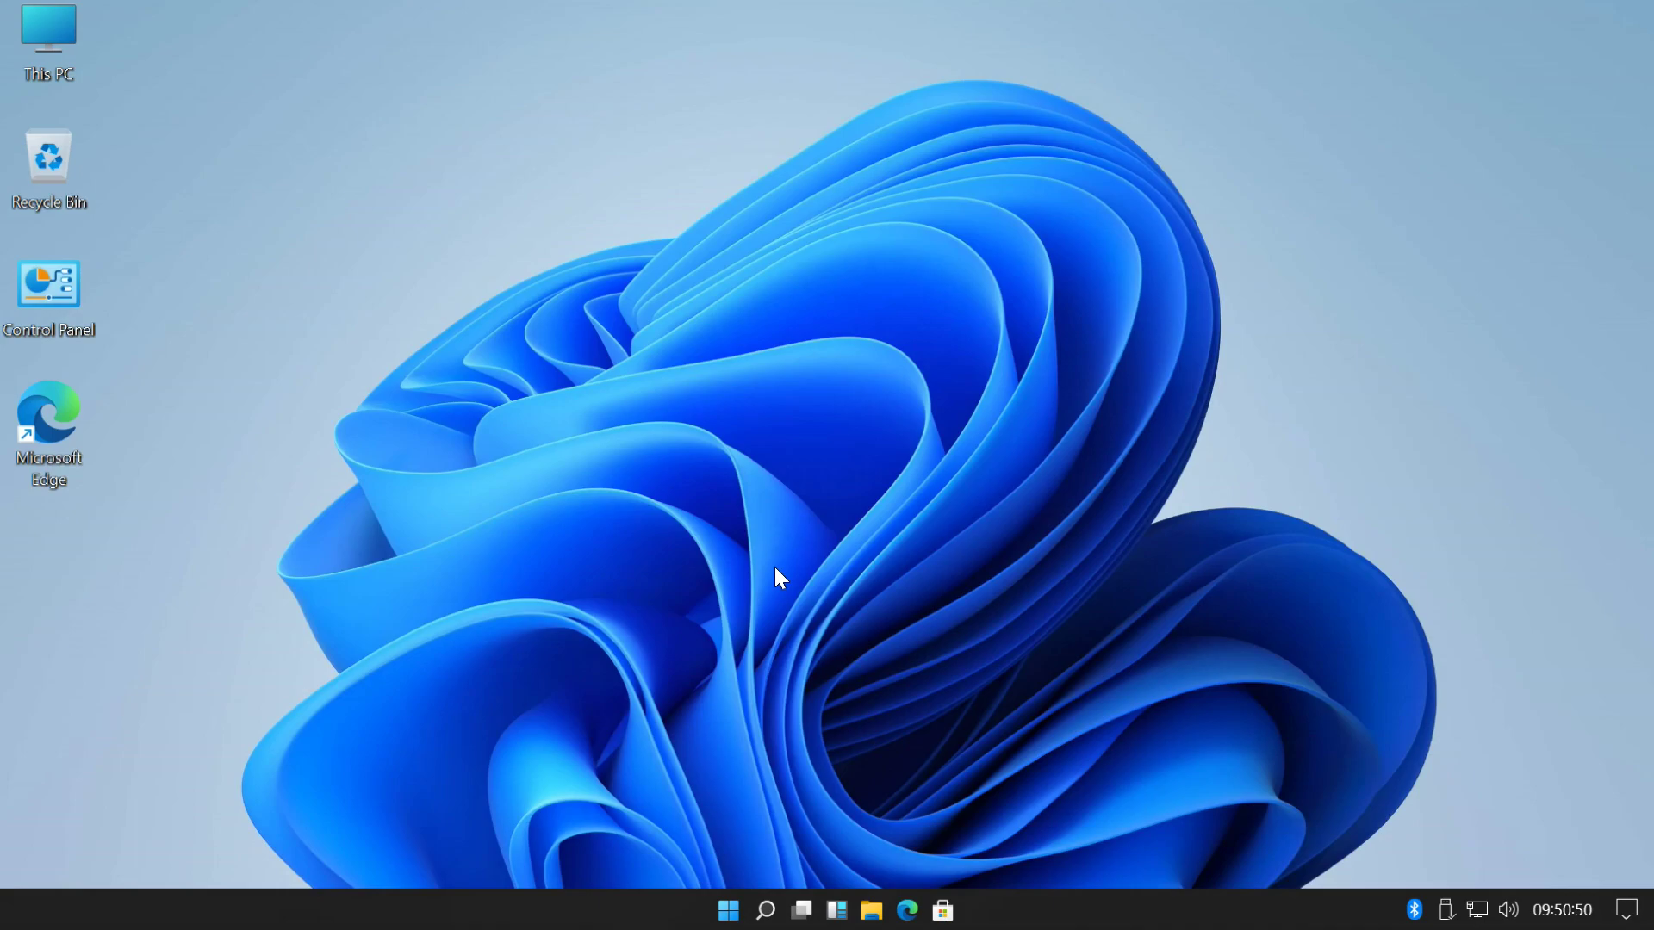
- Reopen Settings and go to Windows Update under Update & Security
{"action": "left_click", "coordinate": [727, 910]}
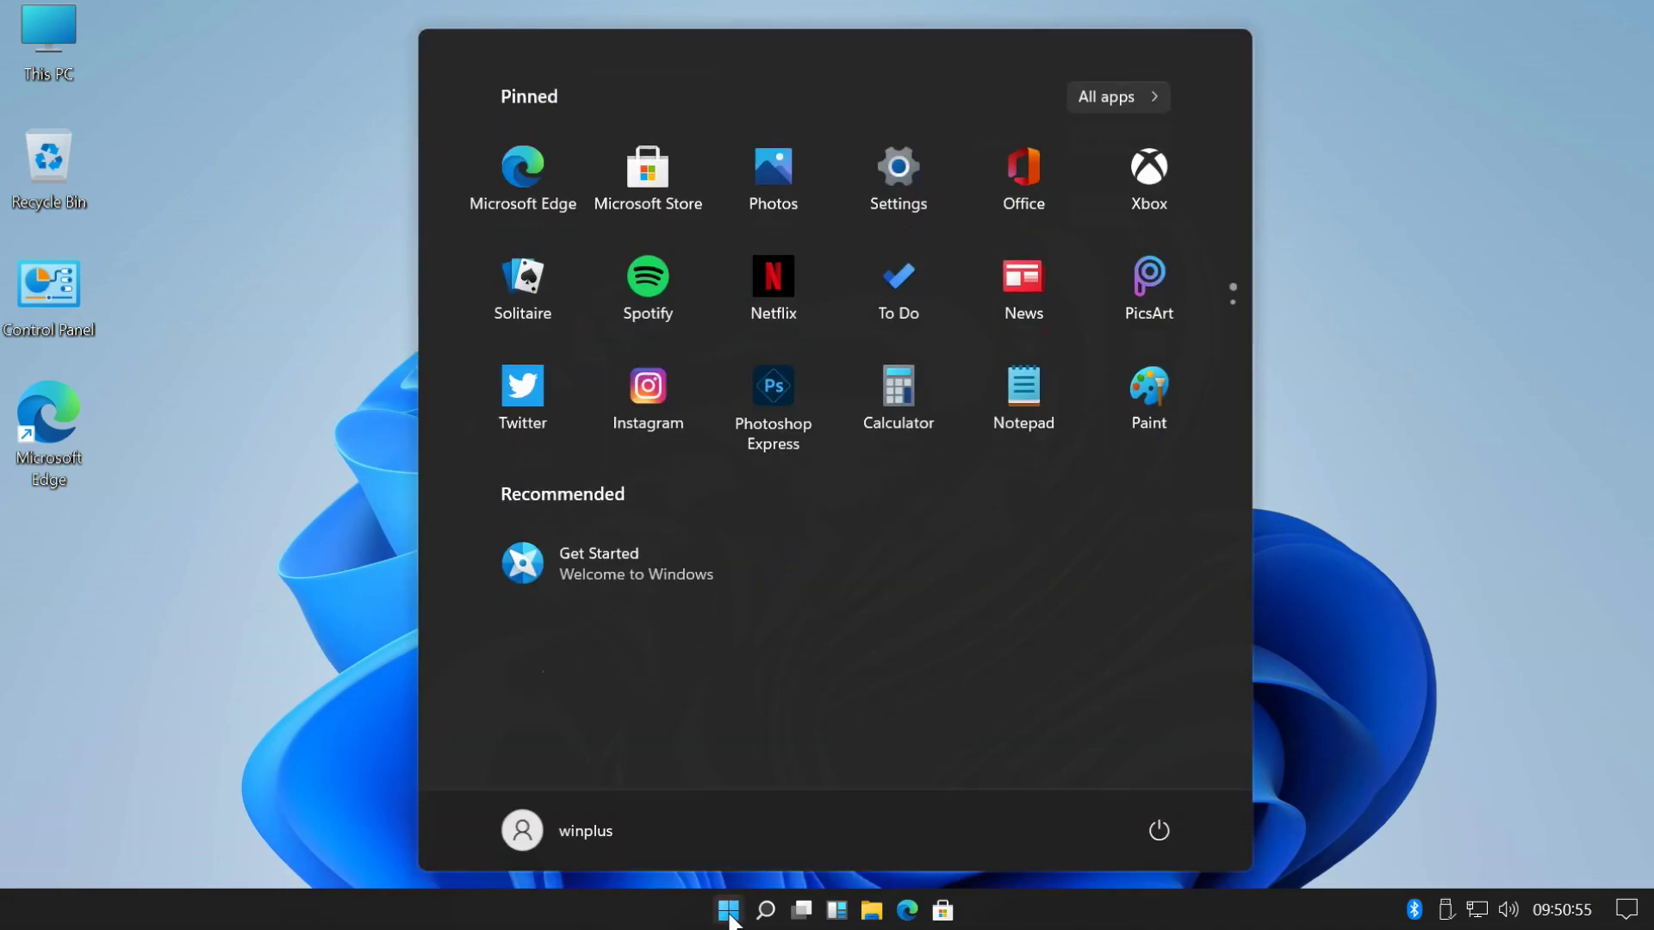
{"action": "left_click", "coordinate": [913, 162]}
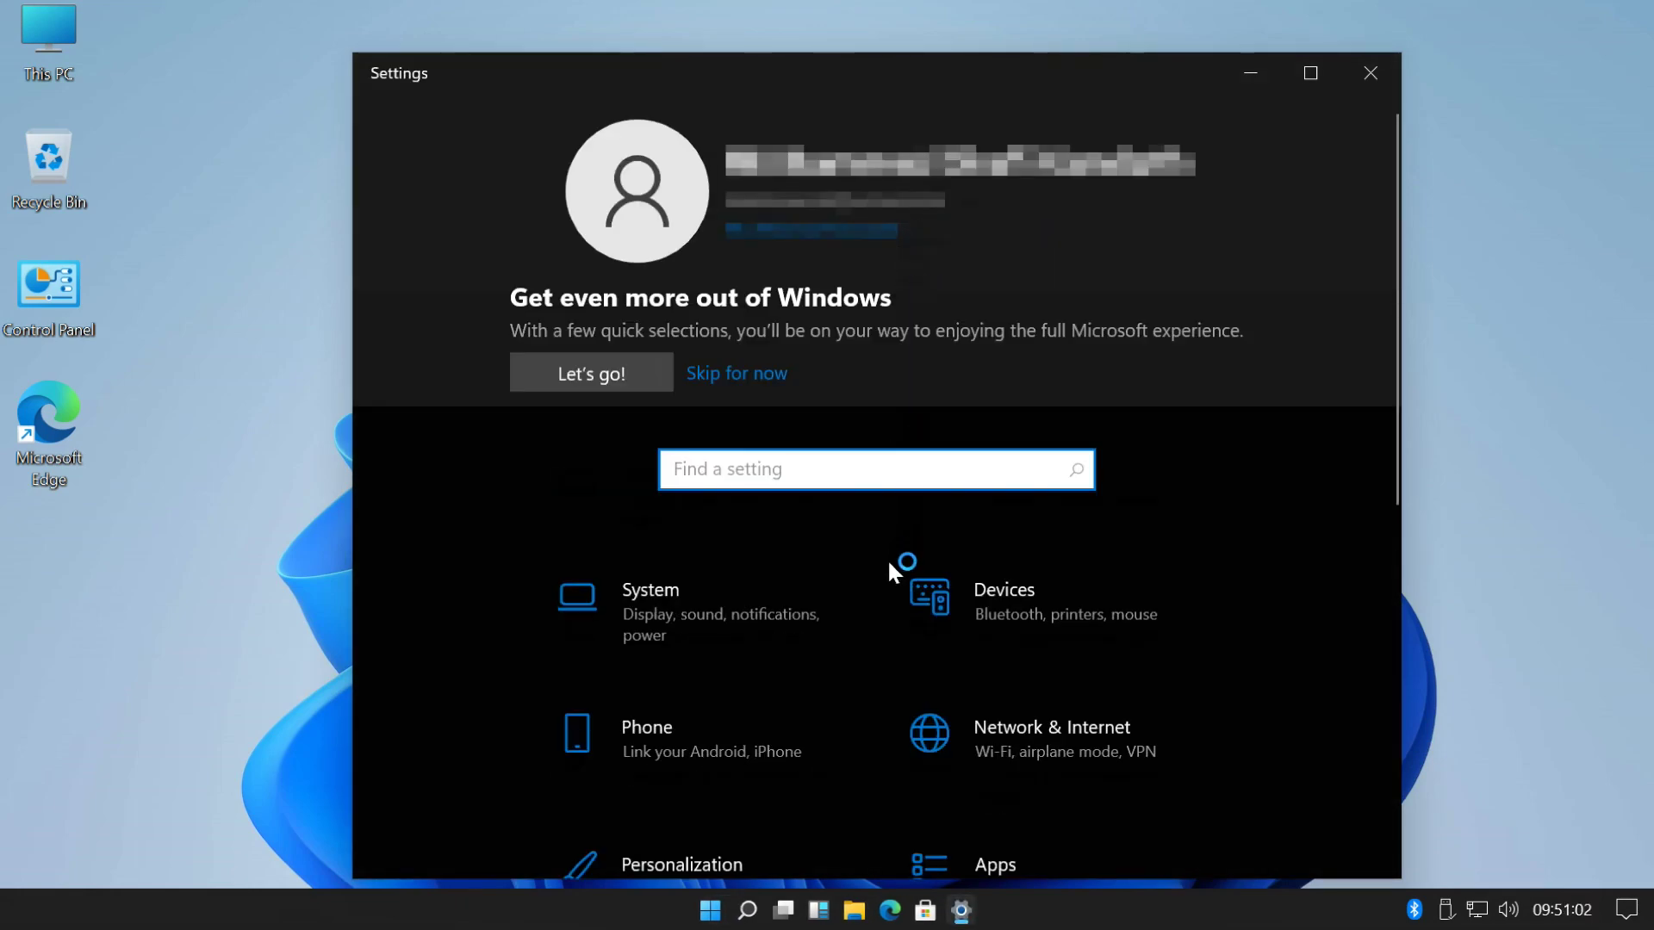
{"action": "scroll", "coordinate": [794, 704], "scroll_direction": "down", "scroll_amount": 8}
{"action": "left_click", "coordinate": [741, 724]}
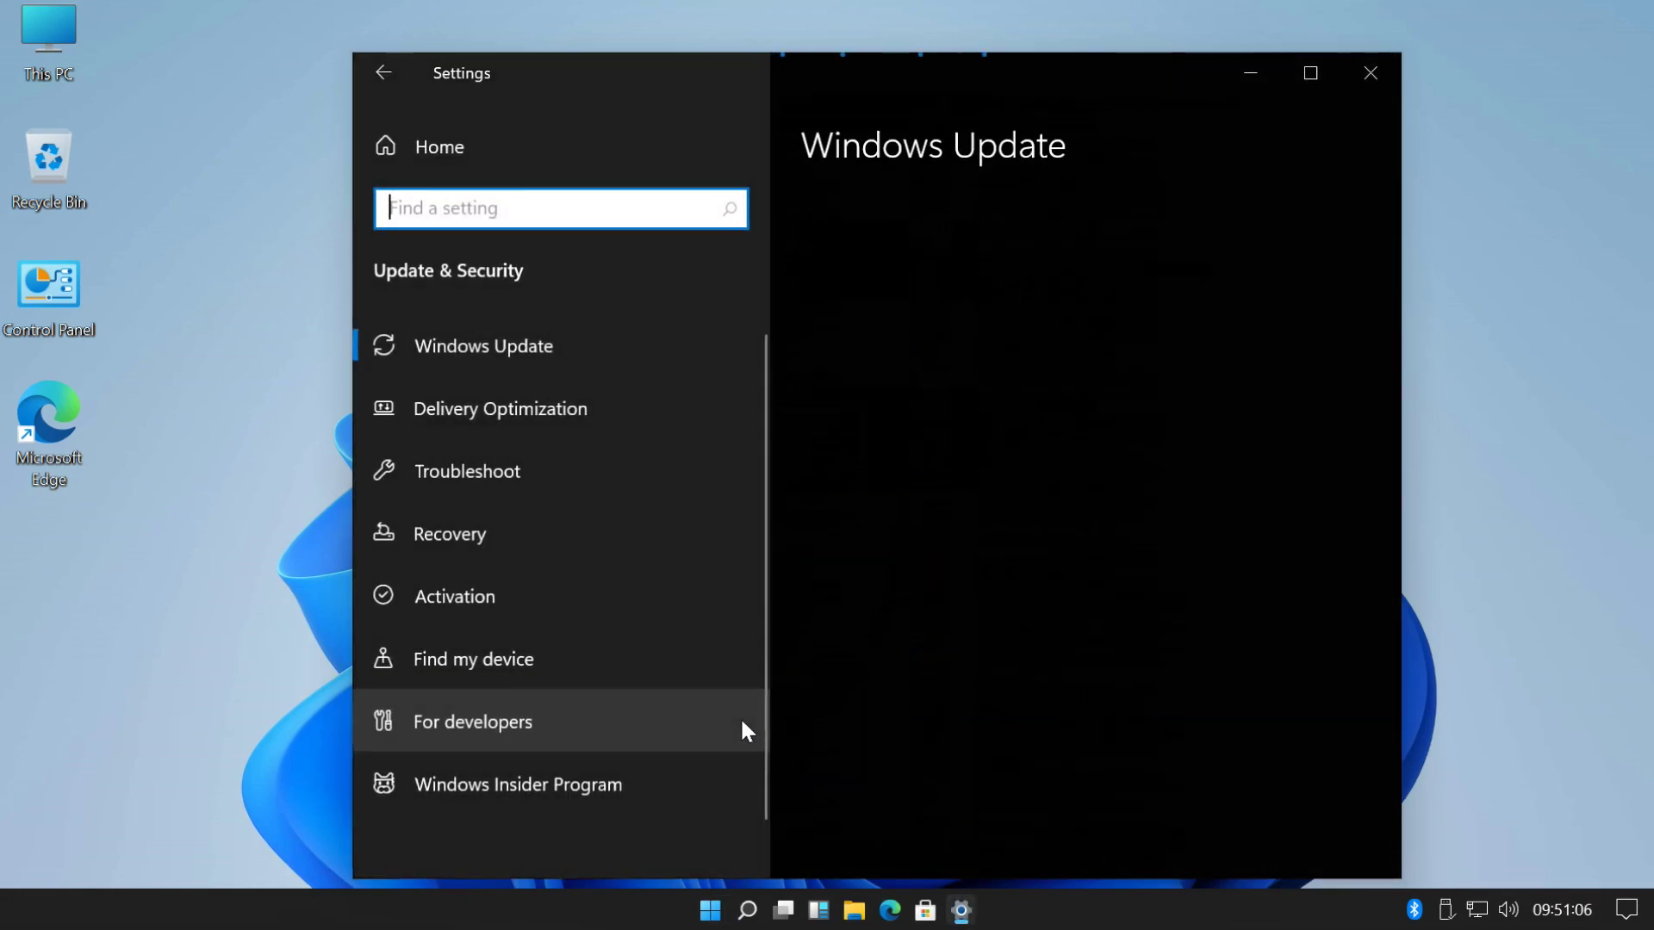
{"action": "scroll", "coordinate": [764, 623], "scroll_direction": "down", "scroll_amount": 1}
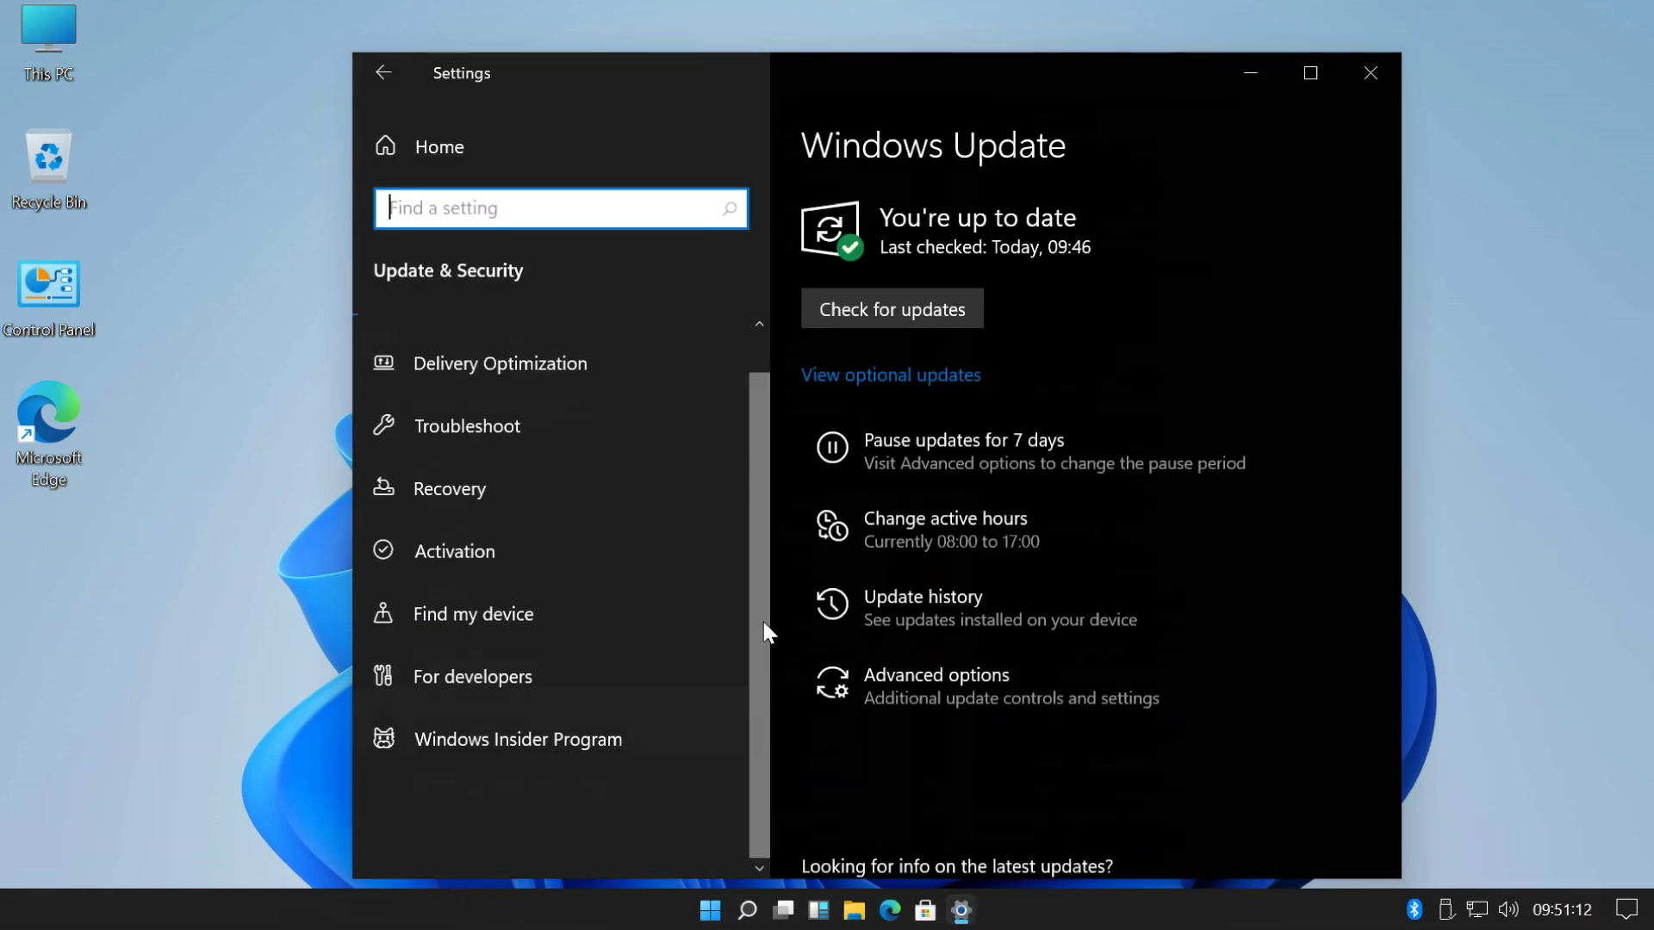
- Check for updates, let the Insider build download, then restart to install it
{"action": "left_click", "coordinate": [876, 305]}
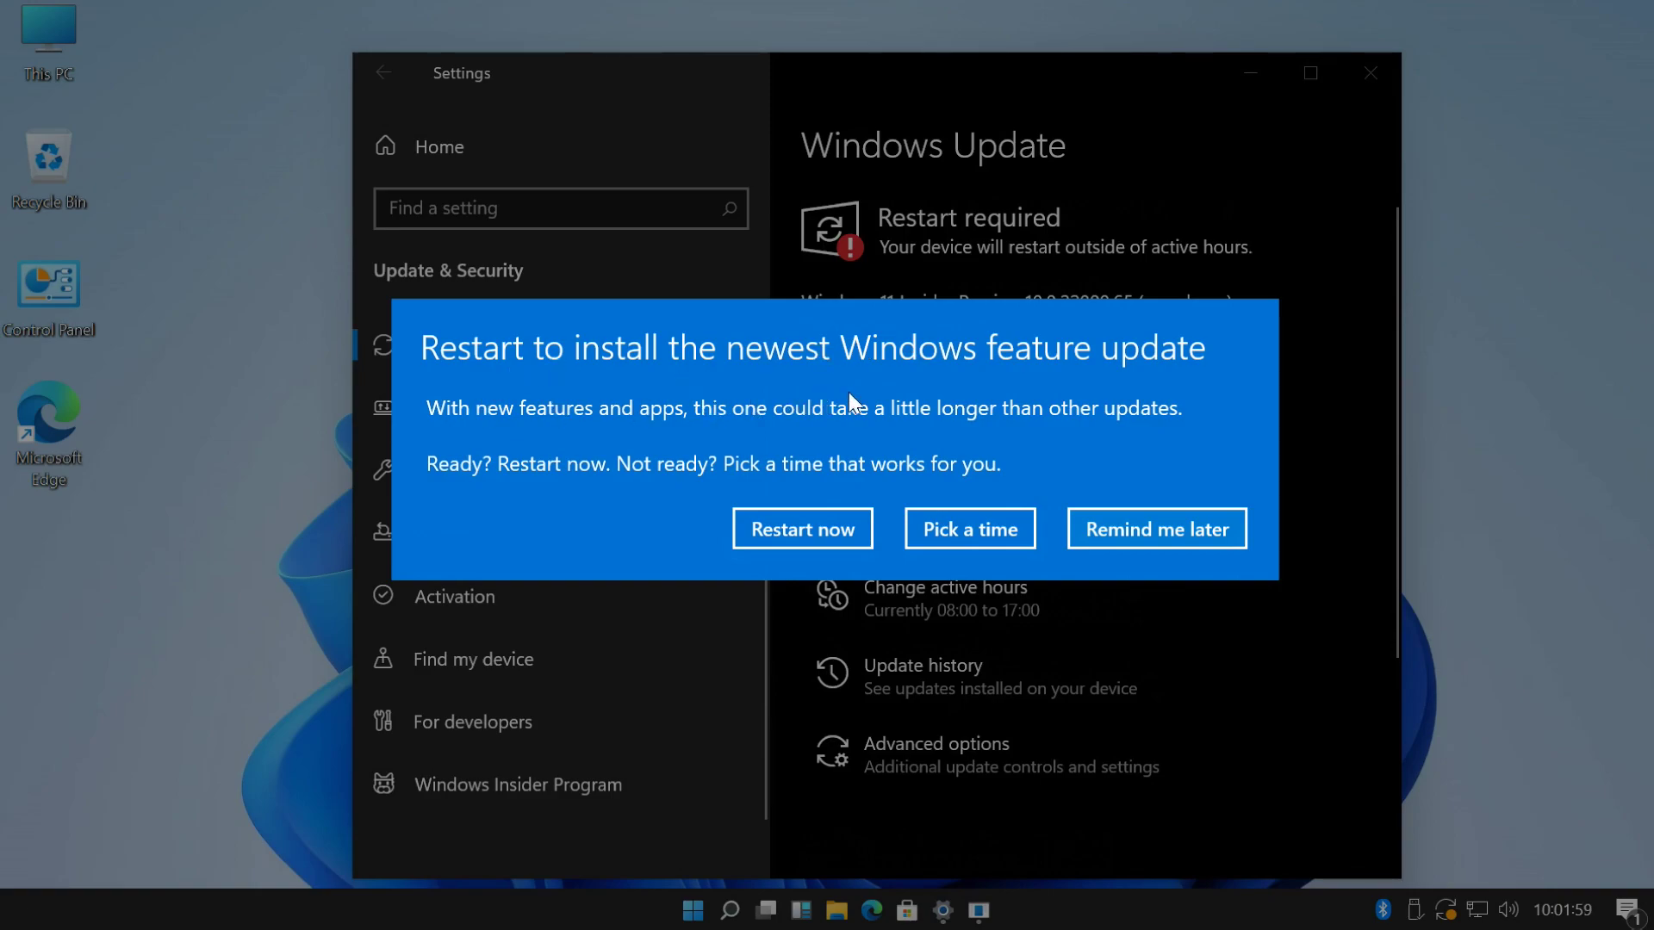
{"action": "left_click", "coordinate": [815, 525]}
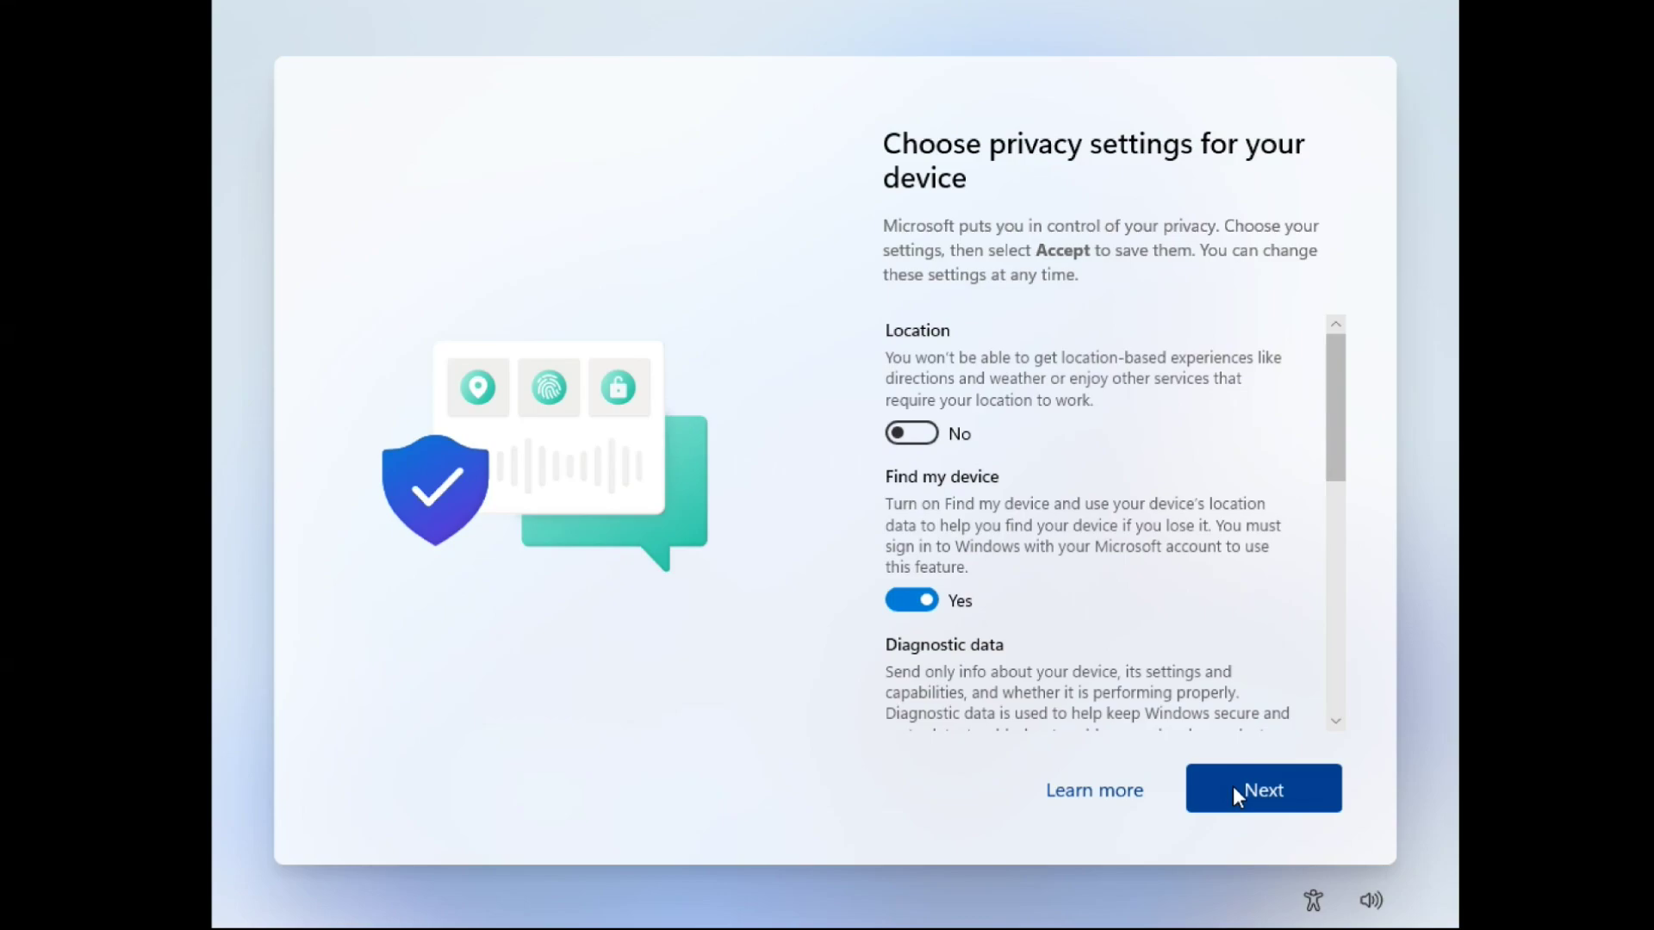
- Accept the device privacy settings to finish Windows setup
{"action": "left_click", "coordinate": [1233, 785]}
{"action": "left_click", "coordinate": [1233, 785]}
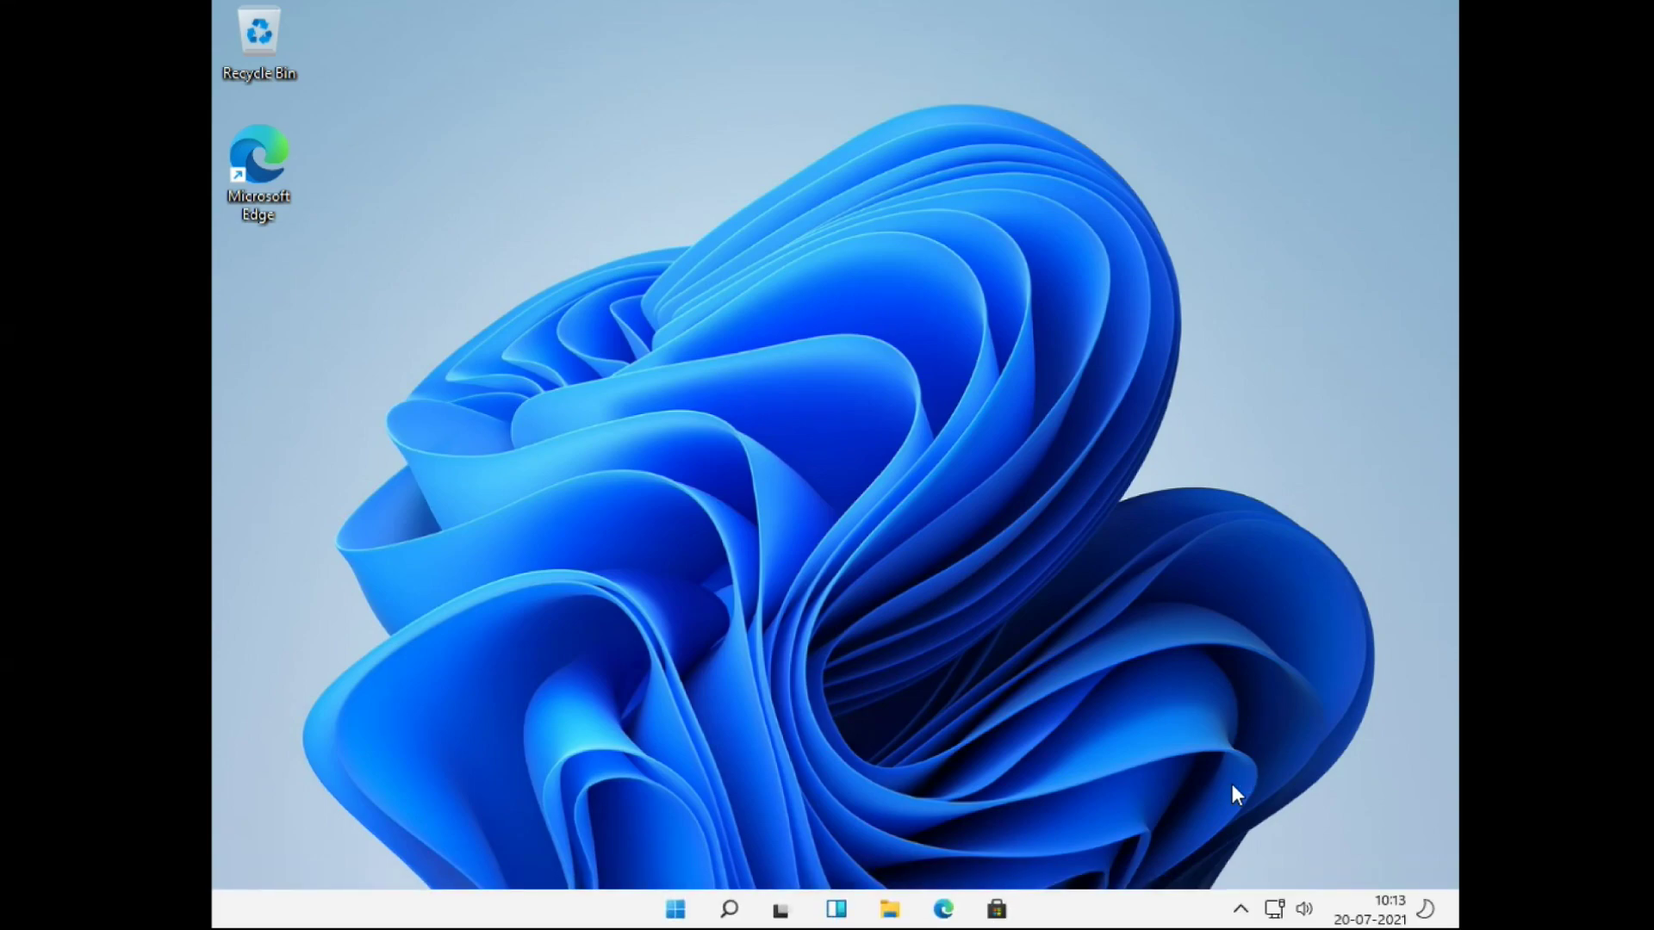
- Open Display settings from the desktop menu and expand the resolution list (currently 1024 × 768)
{"action": "right_click", "coordinate": [934, 560]}
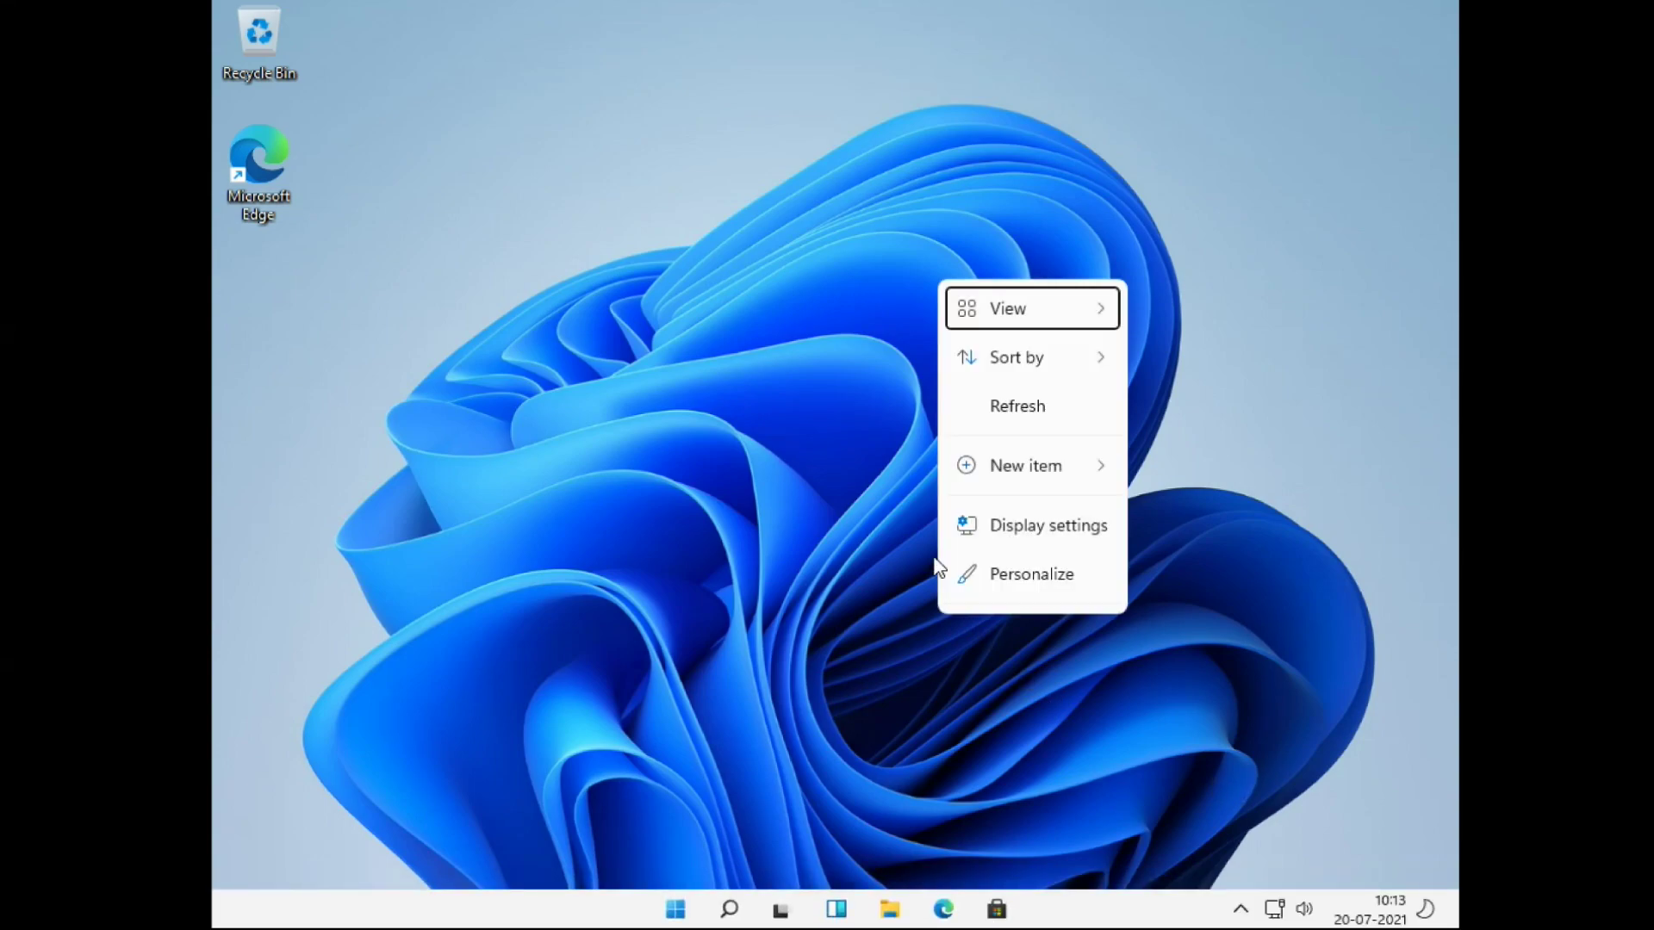
{"action": "left_click", "coordinate": [1021, 528]}
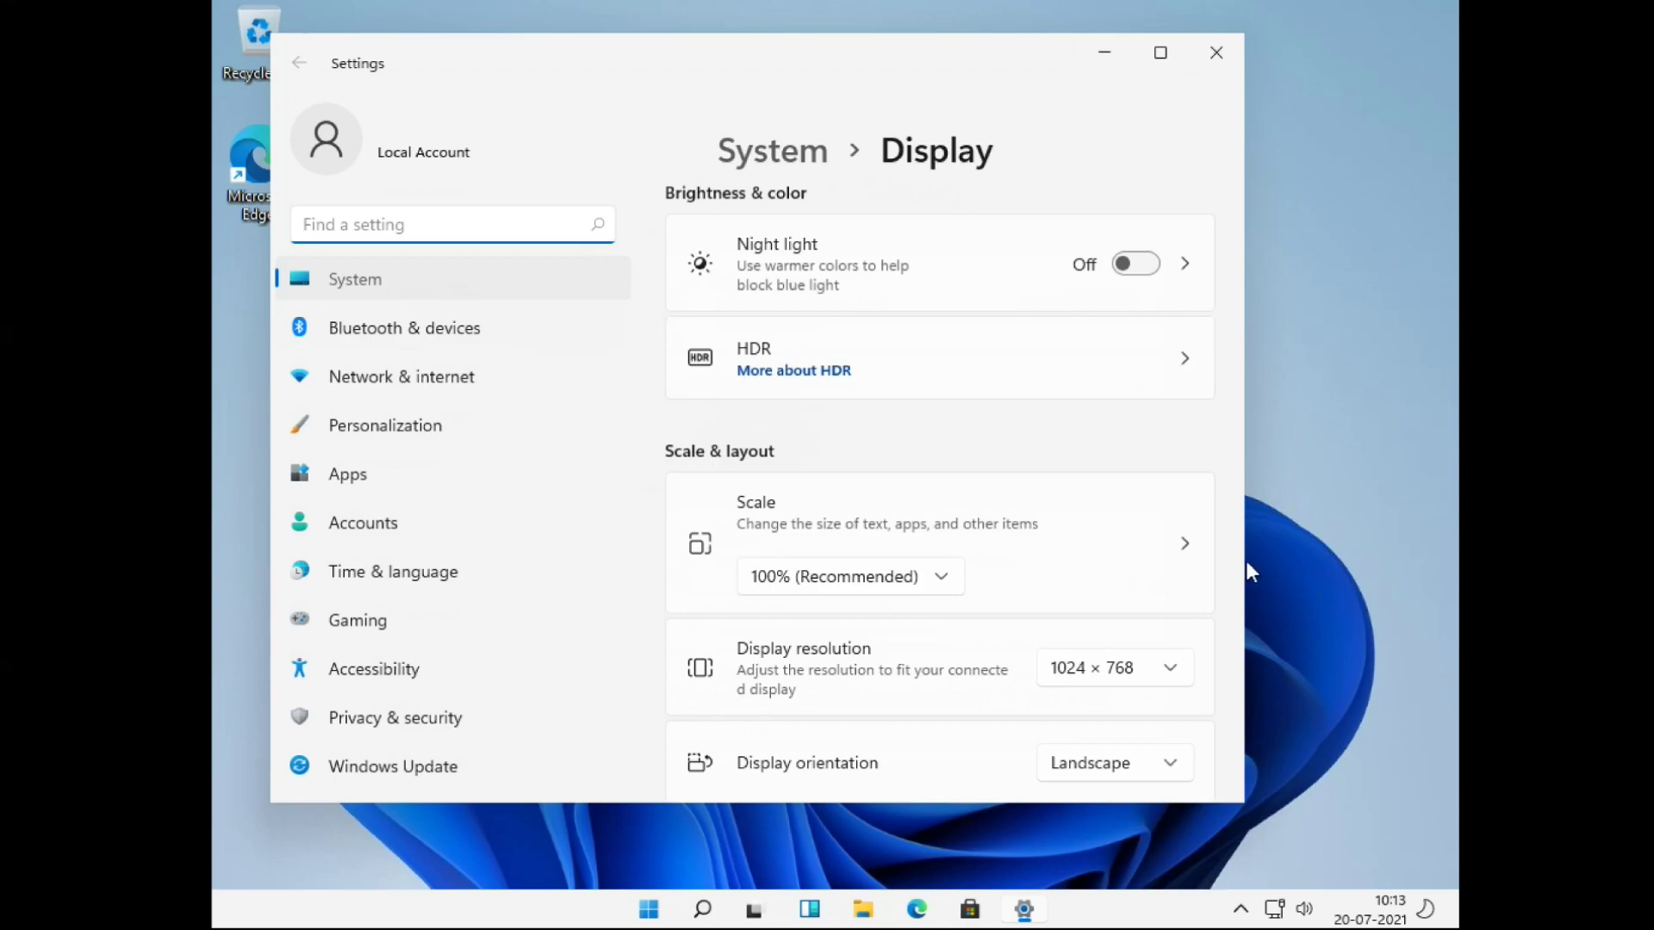
{"action": "scroll", "coordinate": [1025, 586], "scroll_direction": "down", "scroll_amount": 3}
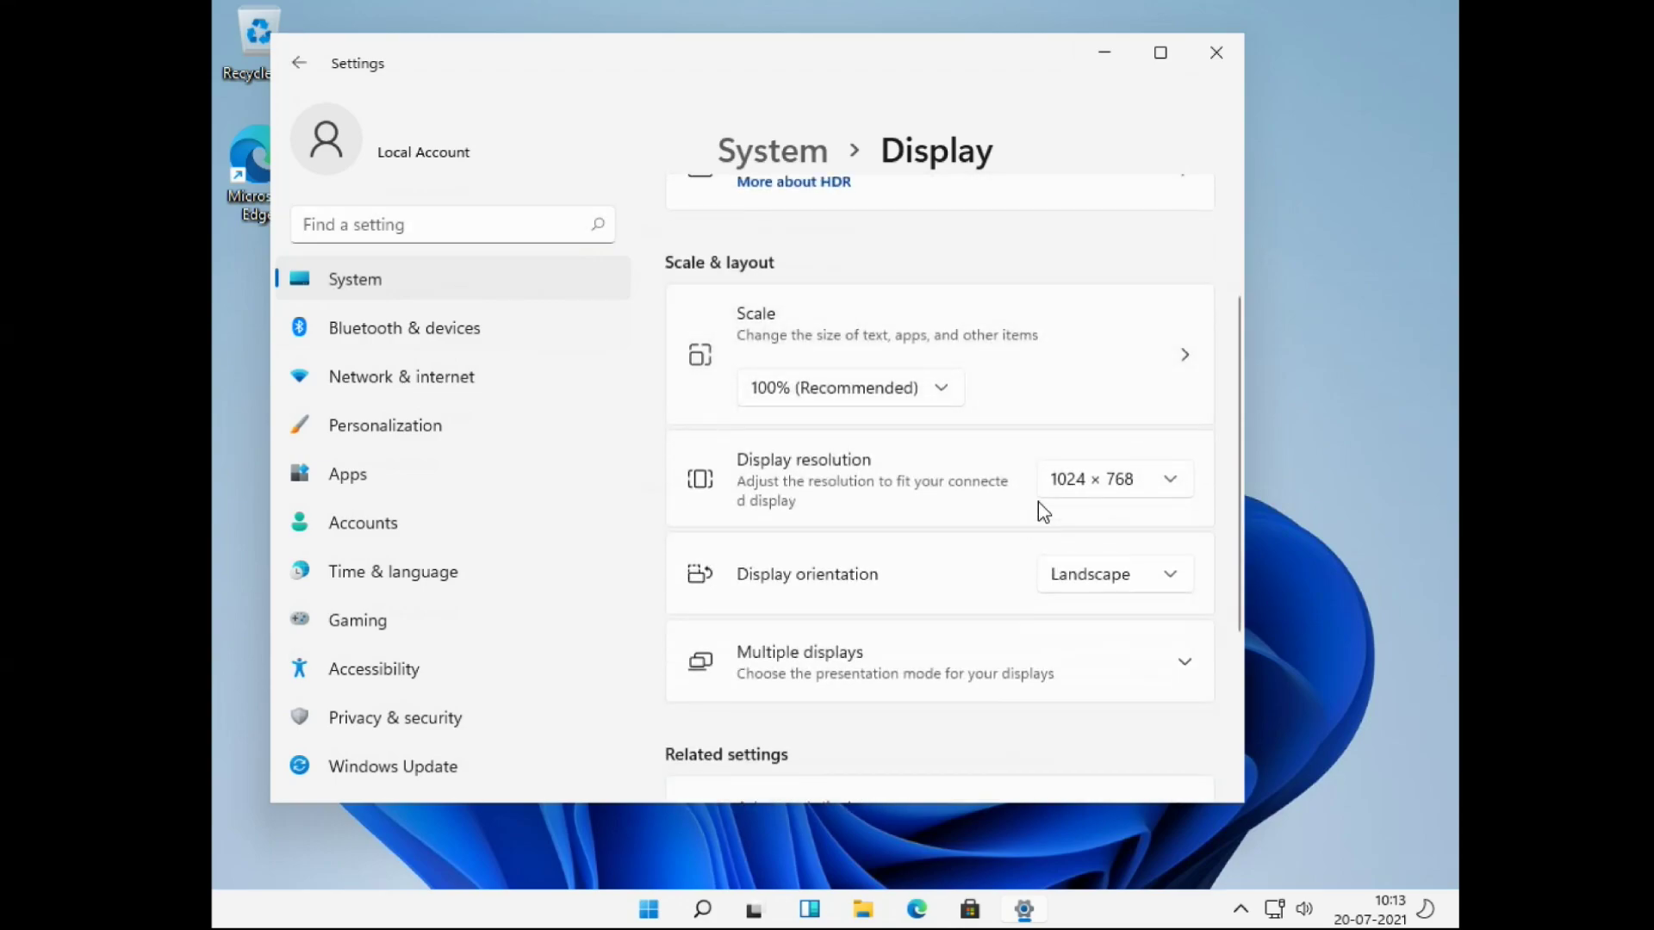
{"action": "left_click", "coordinate": [1174, 489]}
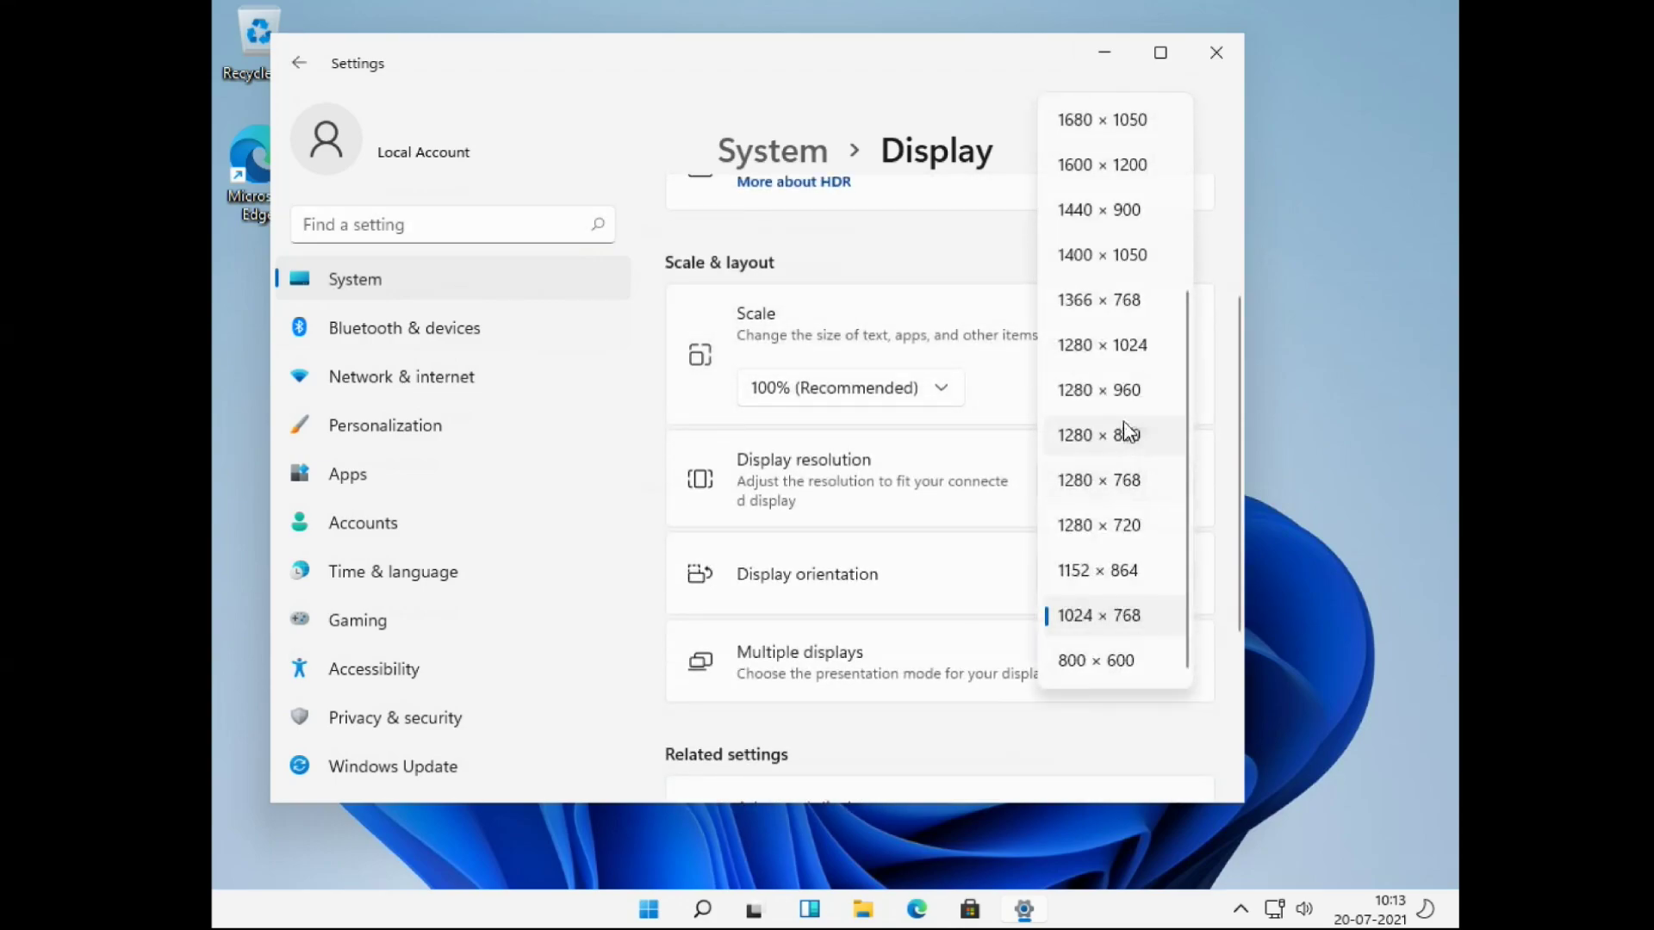
{"action": "scroll", "coordinate": [1125, 398], "scroll_direction": "up", "scroll_amount": 3}
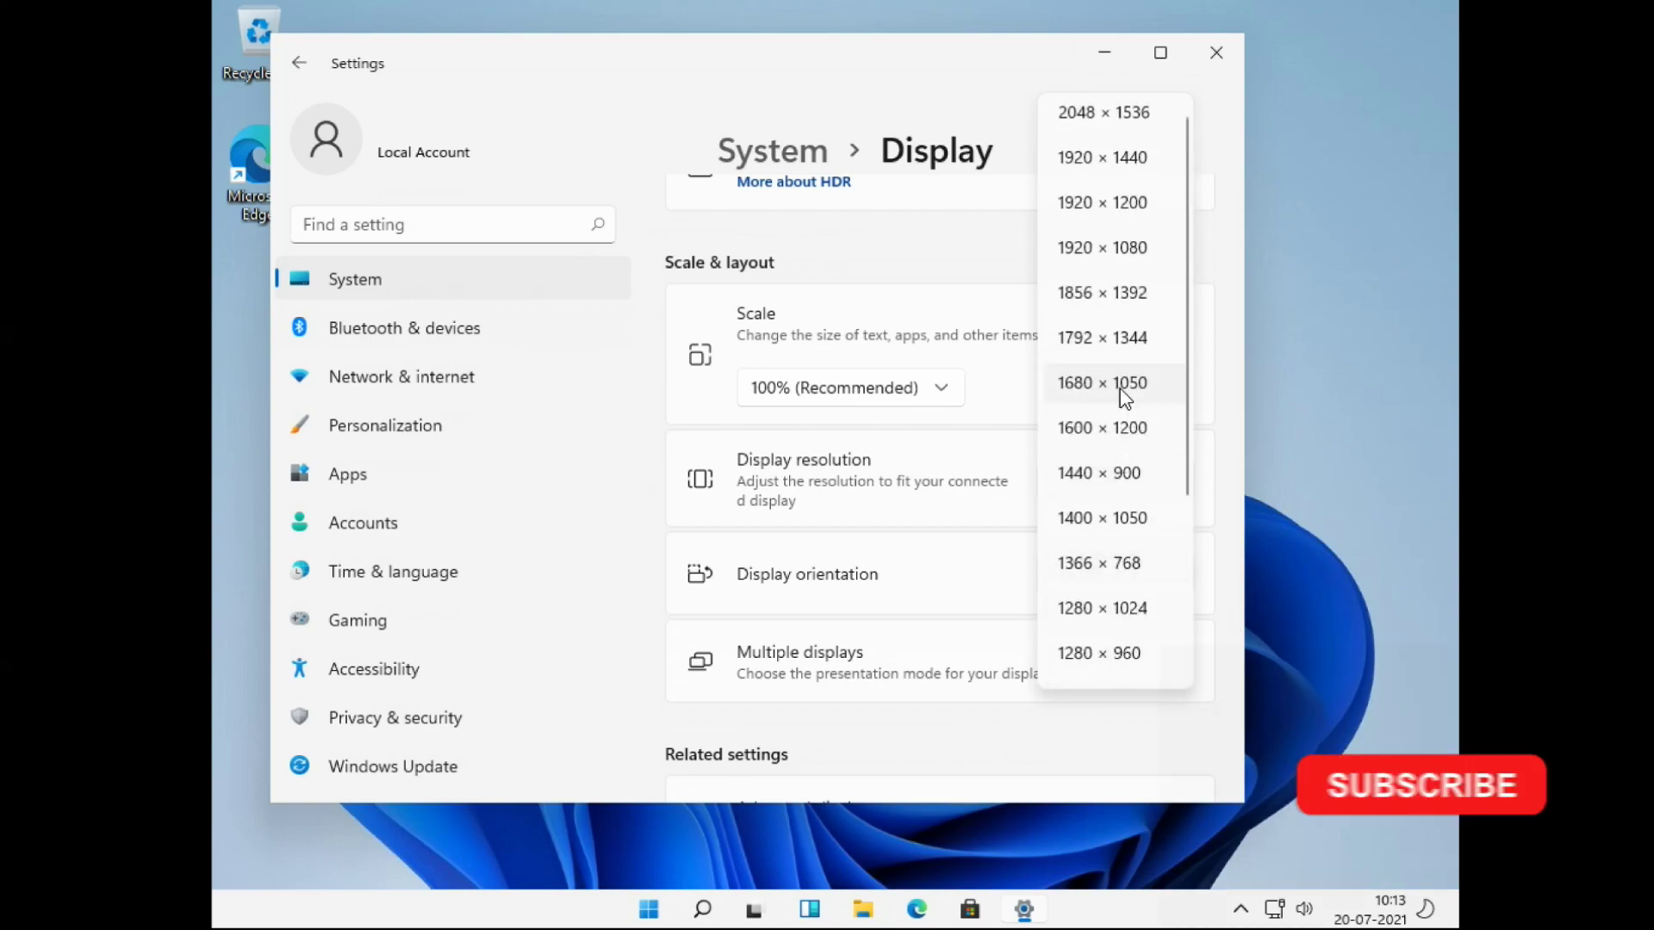